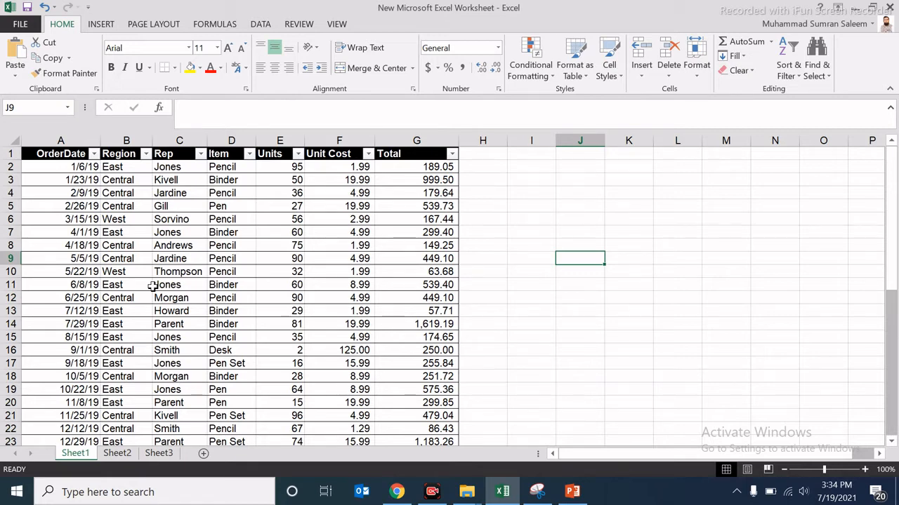
Create a pivot table from the orders table, Table1, on a new worksheet
click(112, 208)
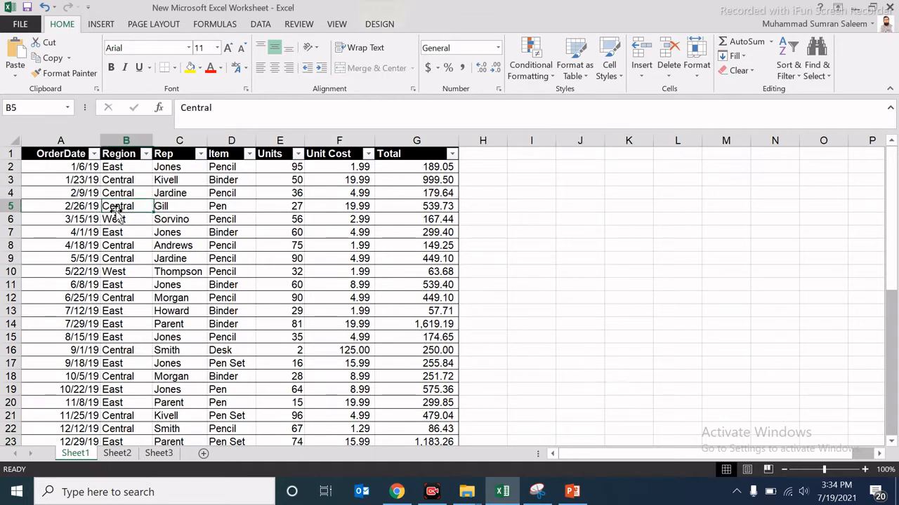
click(100, 24)
click(21, 56)
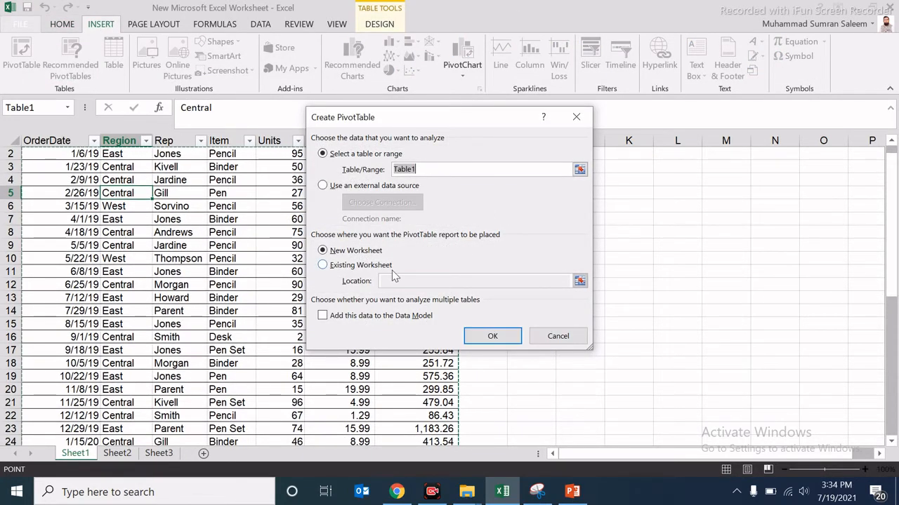
click(484, 335)
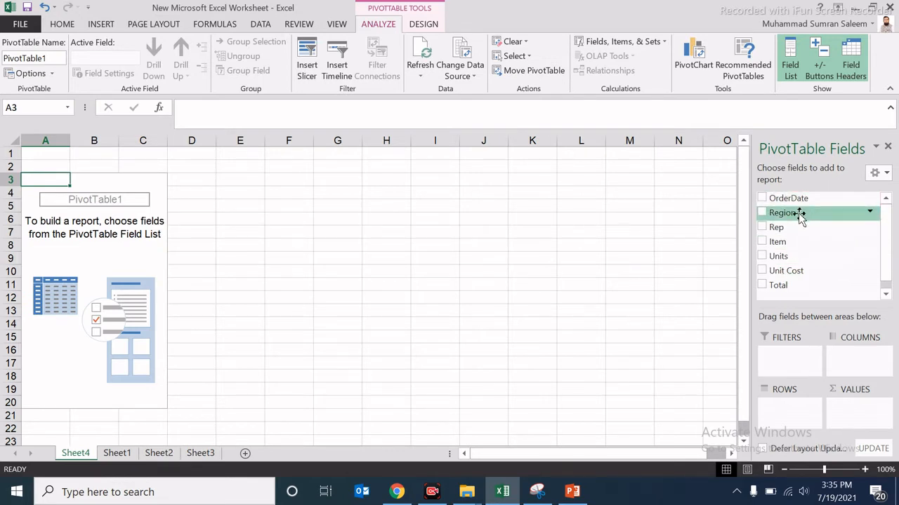
Set Region as the pivot table's row field and summarize Units as its values
drag(800, 216, 788, 408)
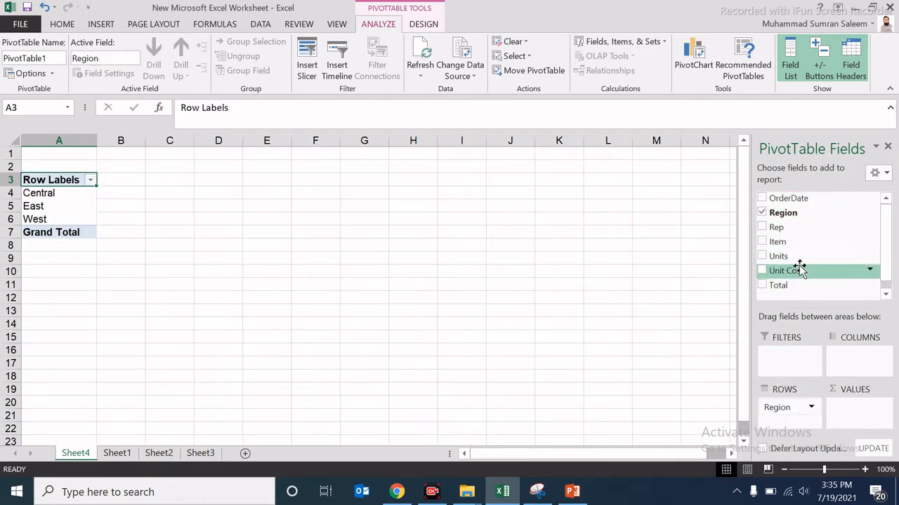
drag(799, 263, 850, 407)
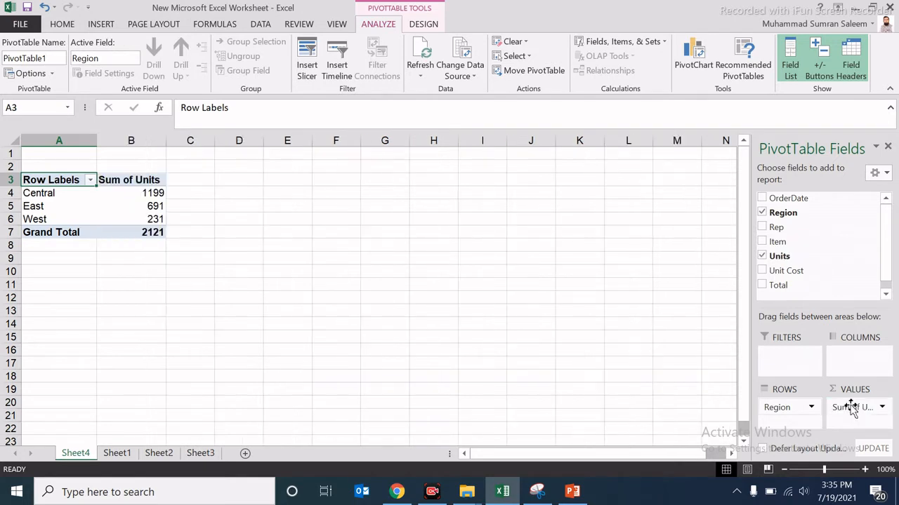
click(375, 327)
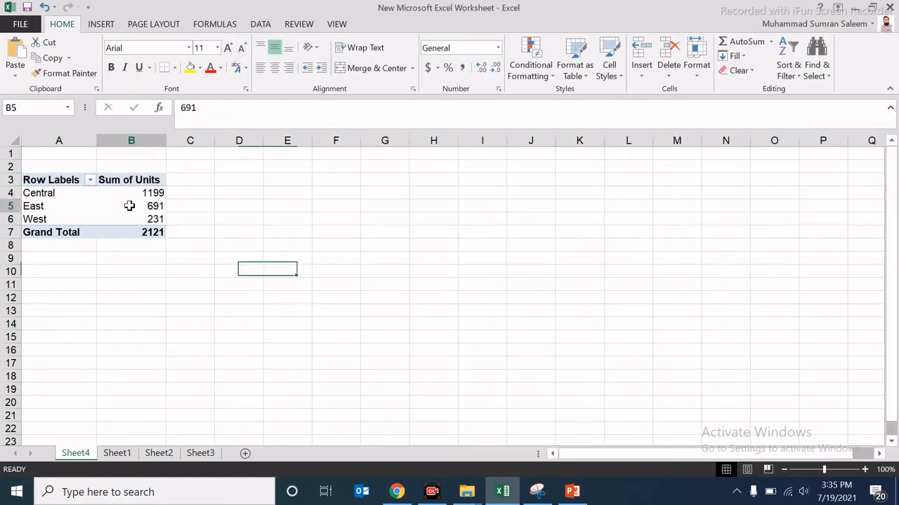
Insert a clustered column PivotChart from the units-by-region pivot table and shift it slightly up and to the right
click(129, 206)
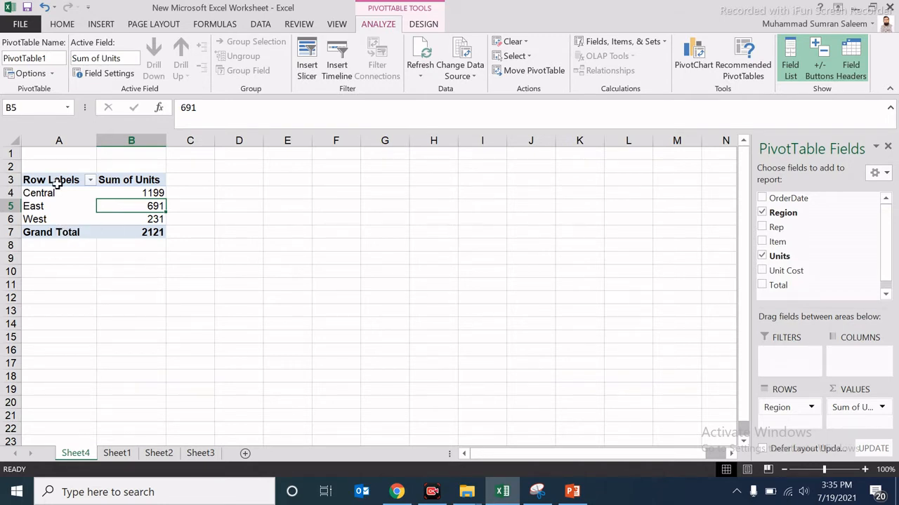
drag(56, 182, 141, 232)
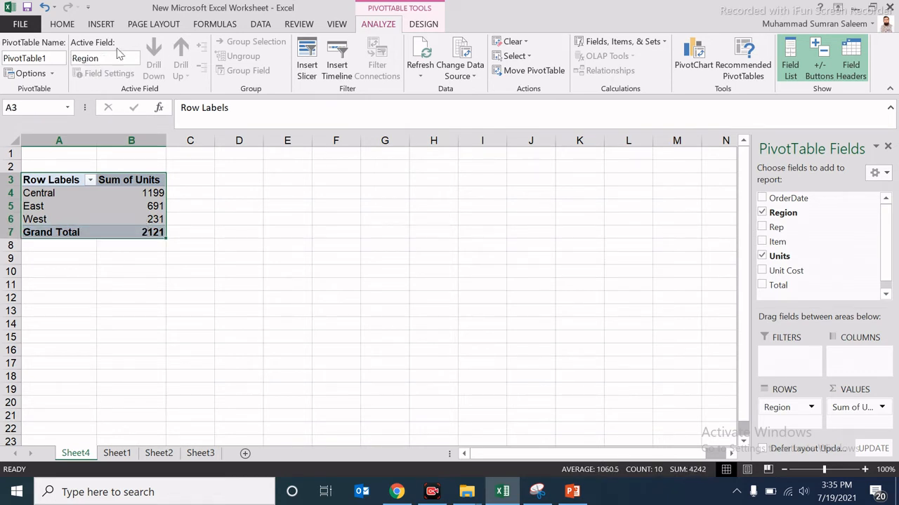
click(100, 23)
click(452, 59)
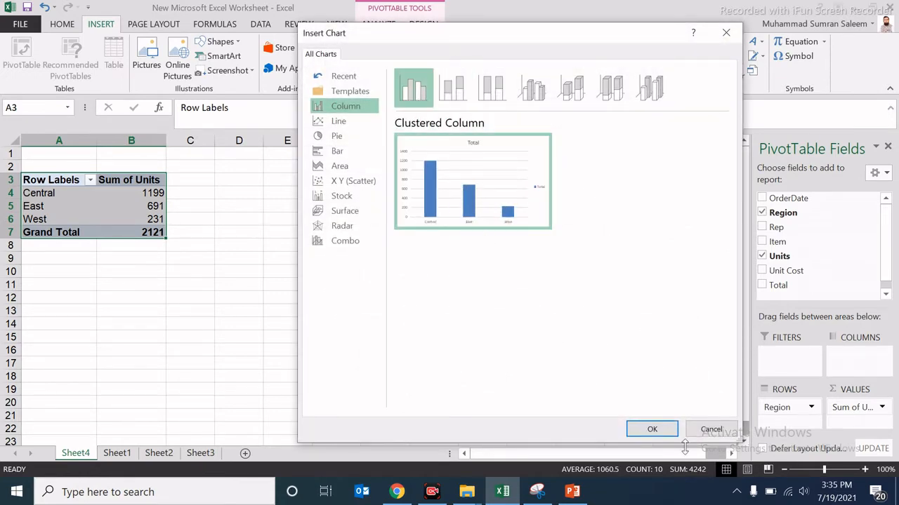
click(652, 428)
drag(435, 213, 480, 185)
Replace the chart title of the units PivotChart with "Region"
click(443, 206)
click(447, 207)
key(BackSpace)
key(BackSpace)
key(BackSpace)
key(BackSpace)
key(BackSpace)
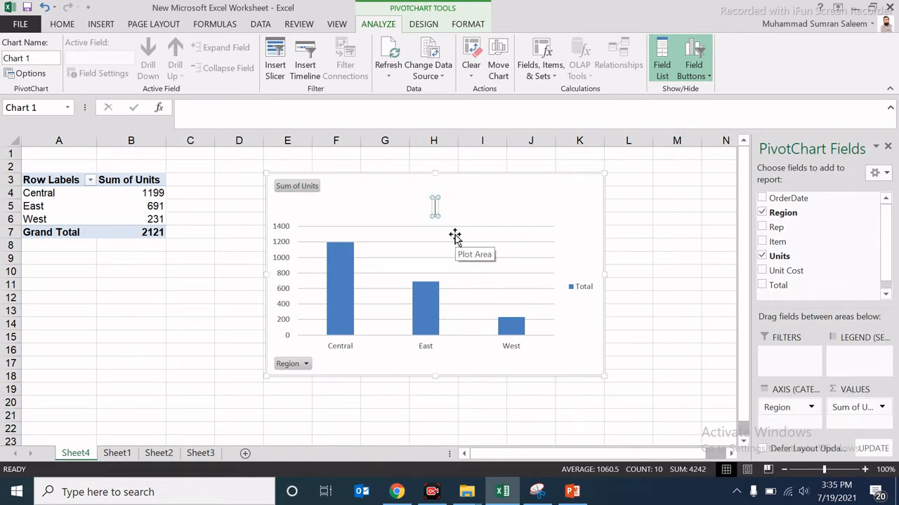
text(Reg)
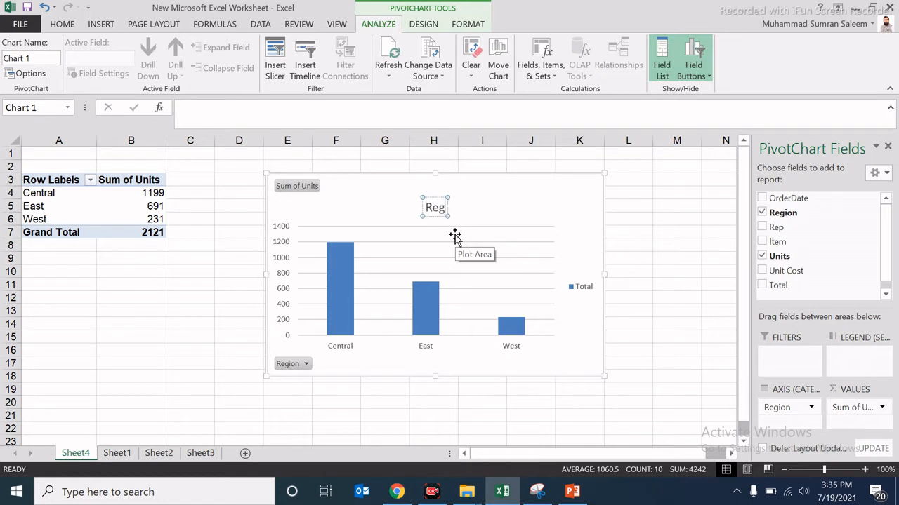
text(ion wi)
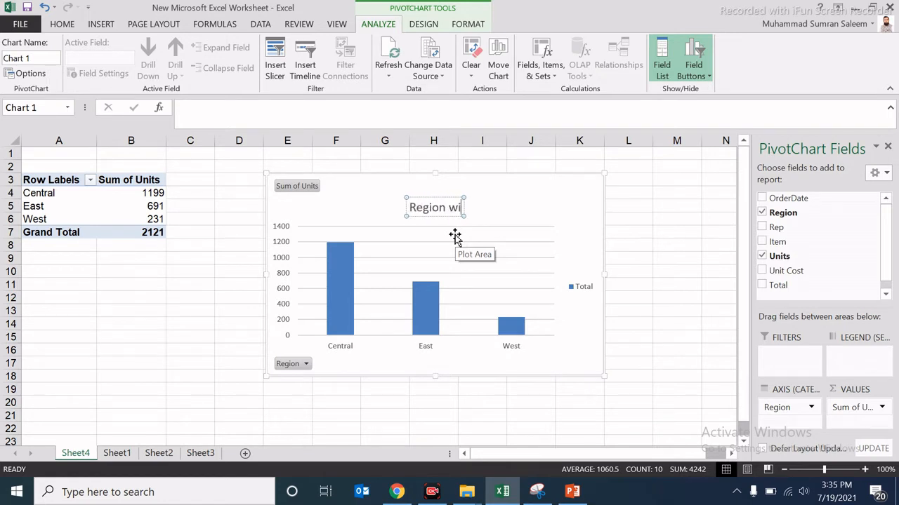
key(BackSpace)
key(BackSpace)
key(BackSpace)
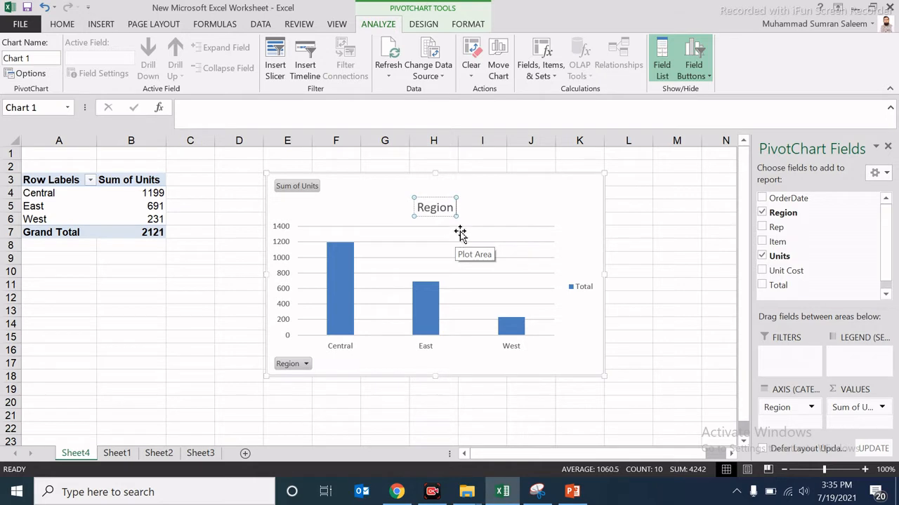
click(485, 201)
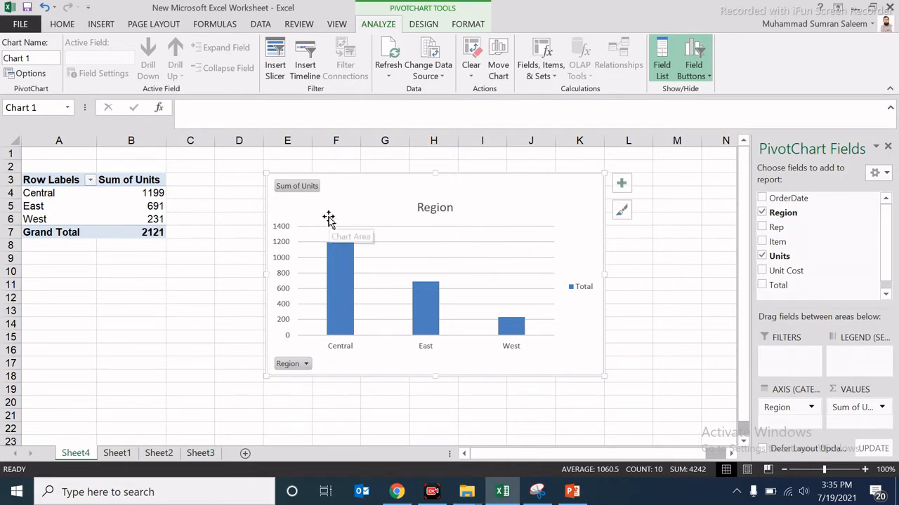
Nudge the Region chart slightly up and to the right beside the pivot table, and deselect it
click(289, 232)
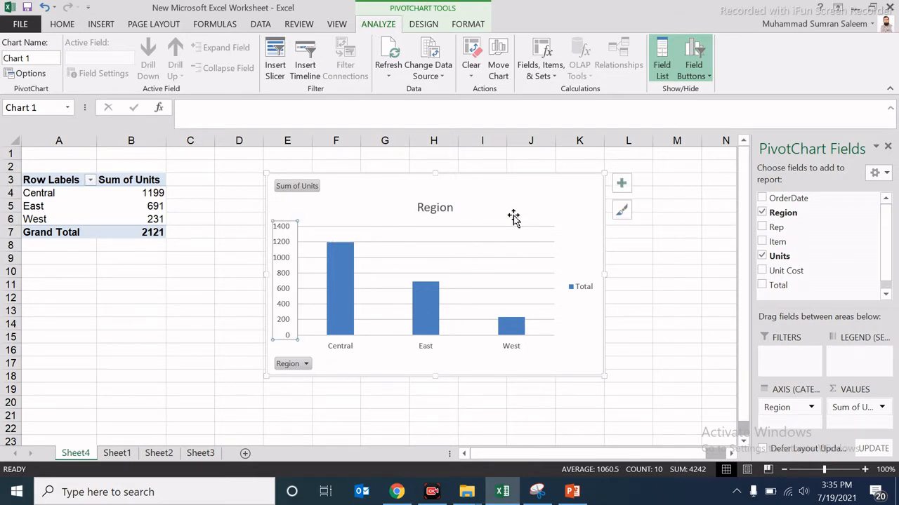
drag(526, 186, 541, 179)
click(540, 178)
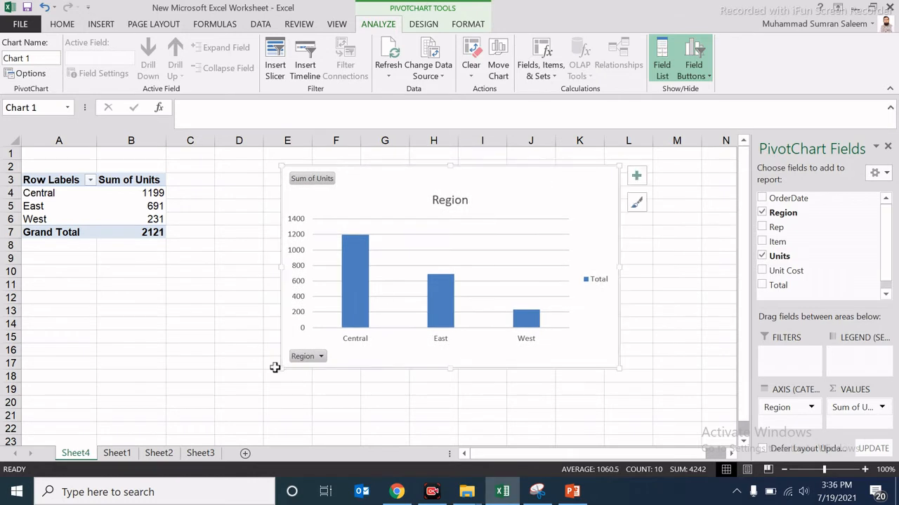
click(684, 318)
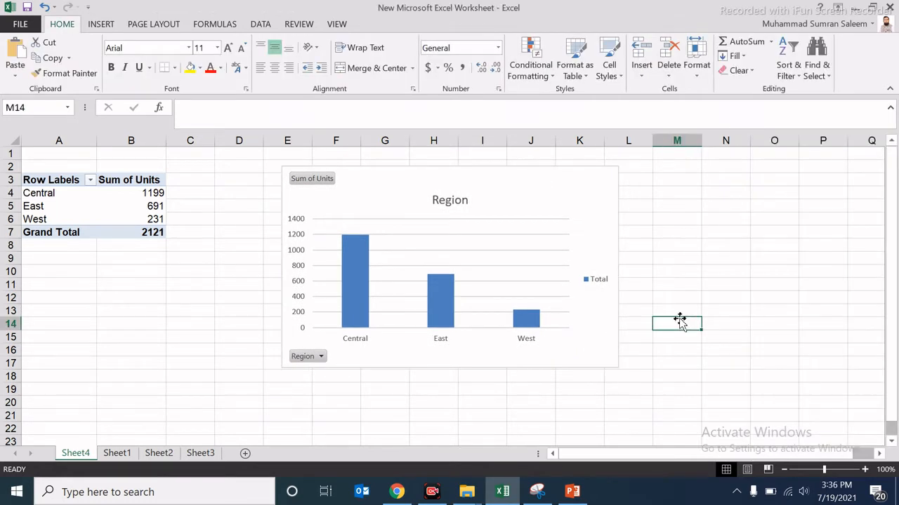
click(239, 272)
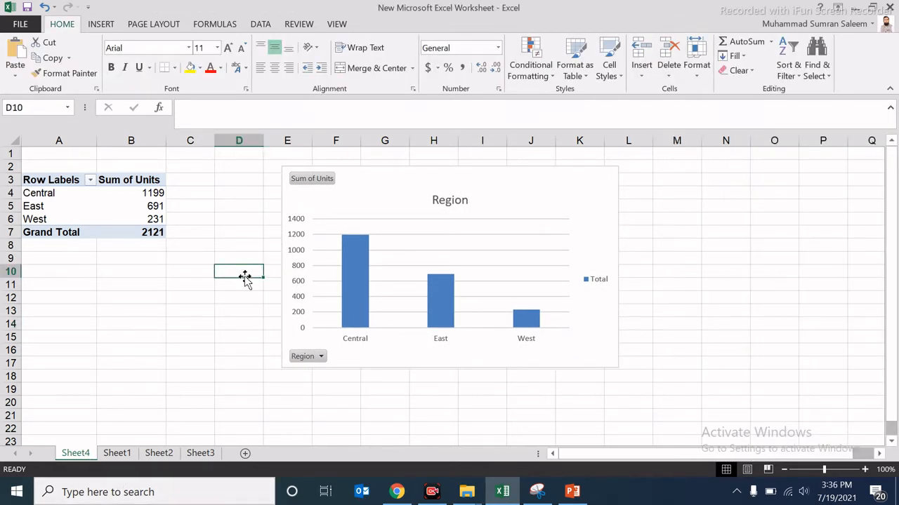
Return to the orders table on Sheet1 and create a second pivot table from it on a new worksheet
click(158, 454)
click(128, 458)
click(239, 231)
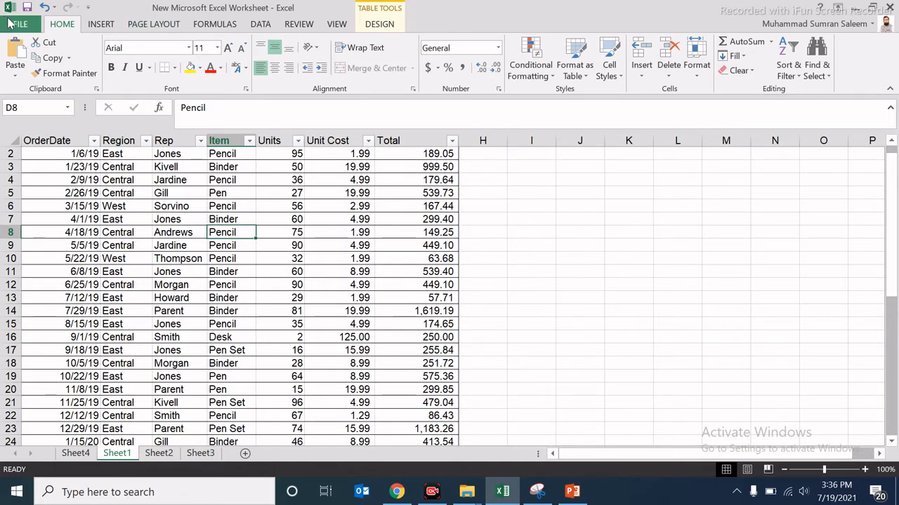
click(103, 24)
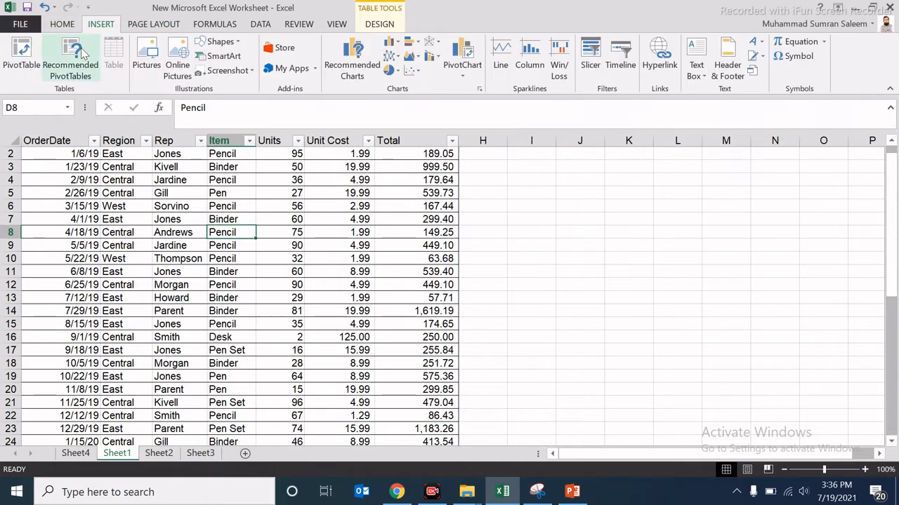
click(21, 59)
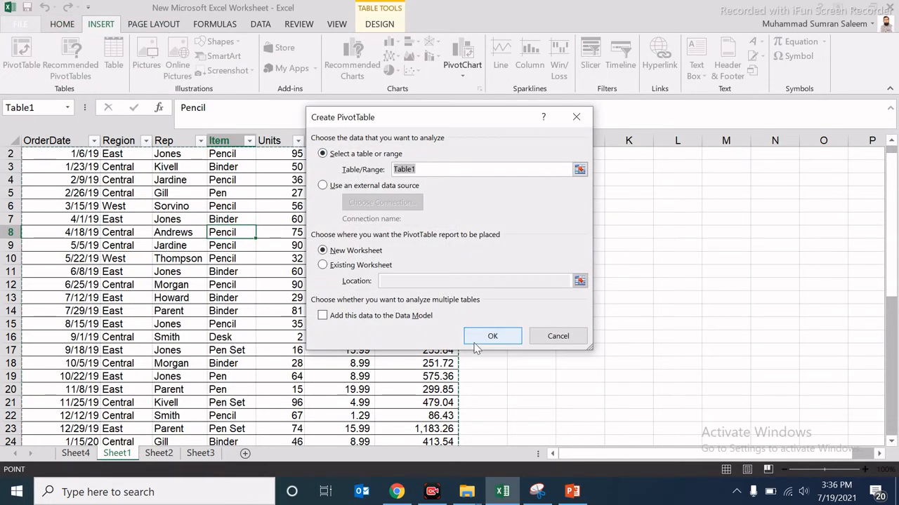
click(475, 344)
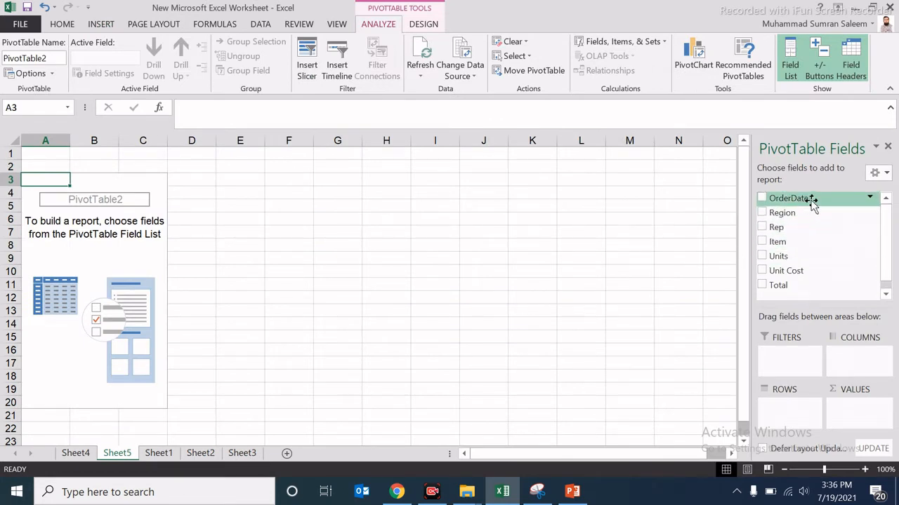
drag(805, 201, 781, 407)
scroll(163, 358, down, 2)
scroll(163, 359, down, 1)
scroll(164, 359, up, 3)
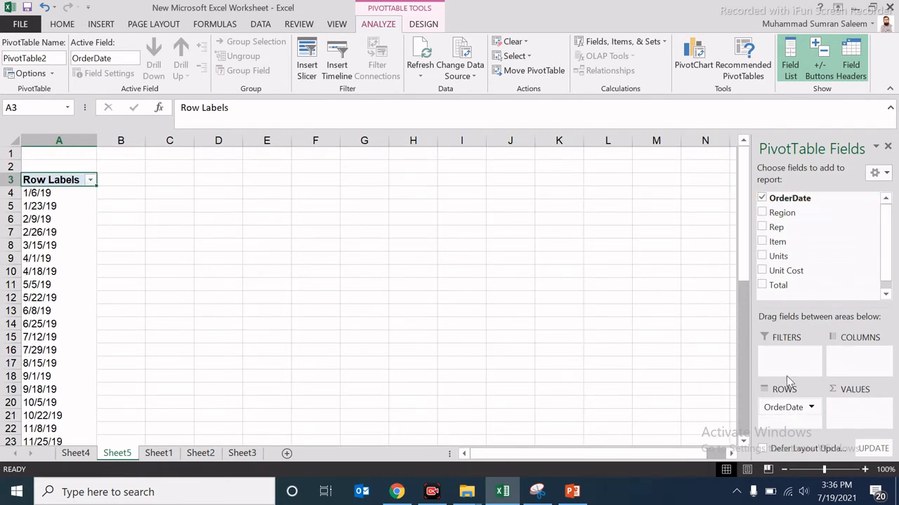
click(809, 407)
click(813, 374)
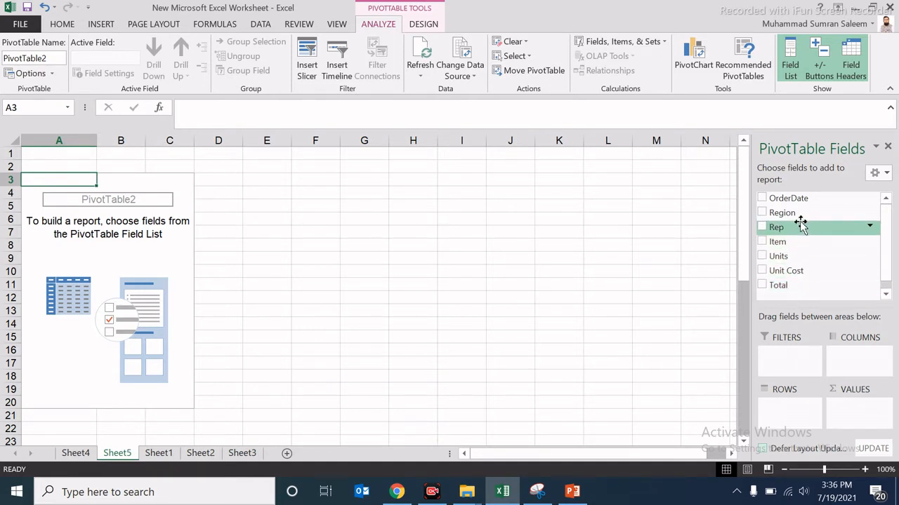
Set Region as the second pivot table's row field and summarize Total as its values
drag(781, 212, 788, 404)
drag(796, 275, 853, 414)
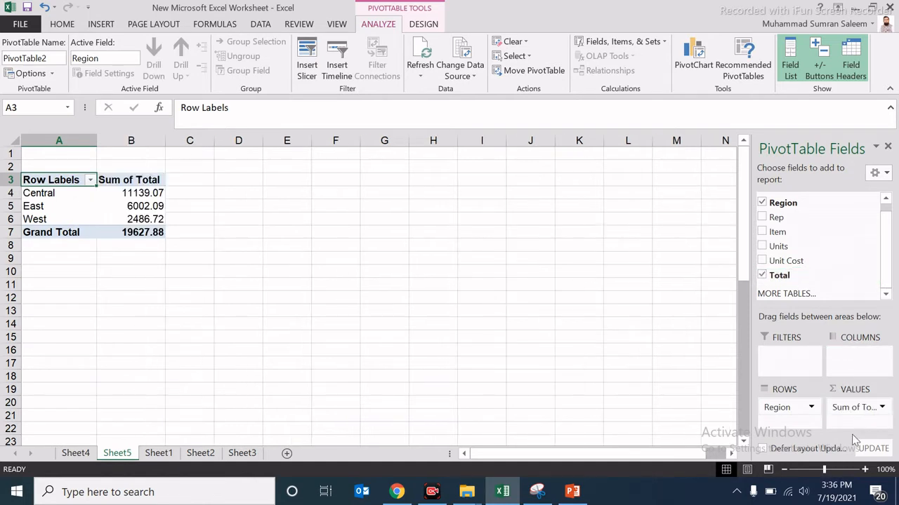
click(295, 280)
Insert a clustered column PivotChart from the pivot table of order totals by region
click(128, 204)
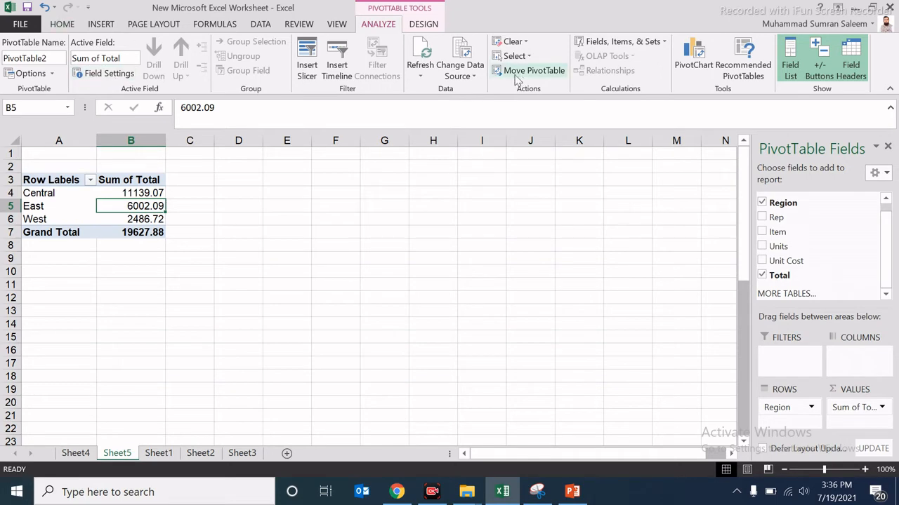
click(100, 24)
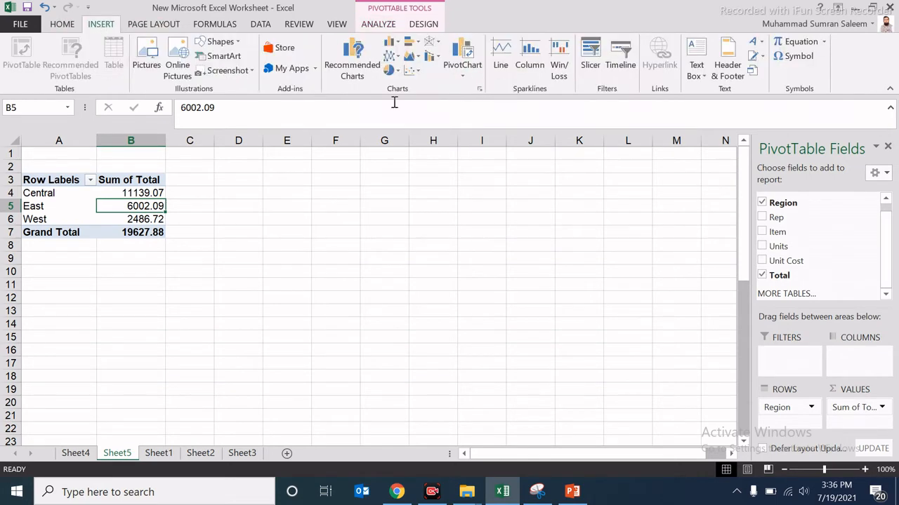
click(460, 52)
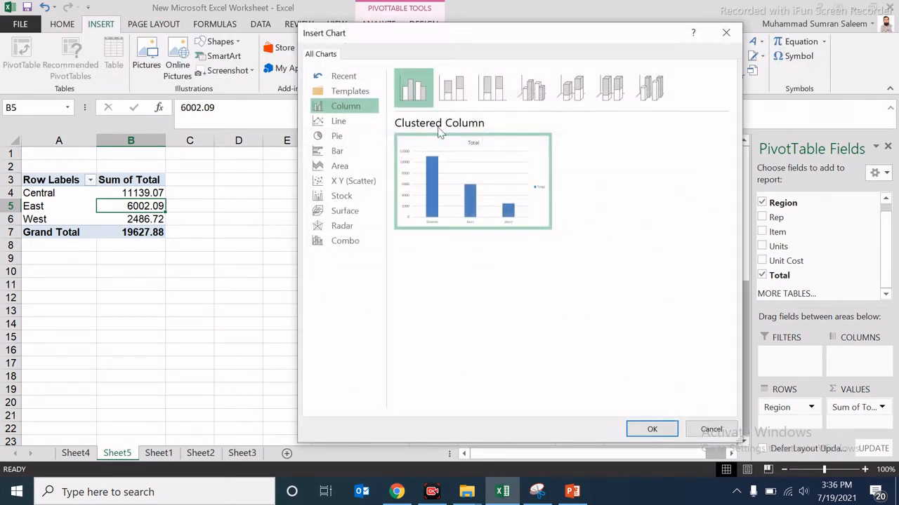
click(643, 429)
Change the chart title of the order totals PivotChart to "revenue" and deselect the chart
click(401, 236)
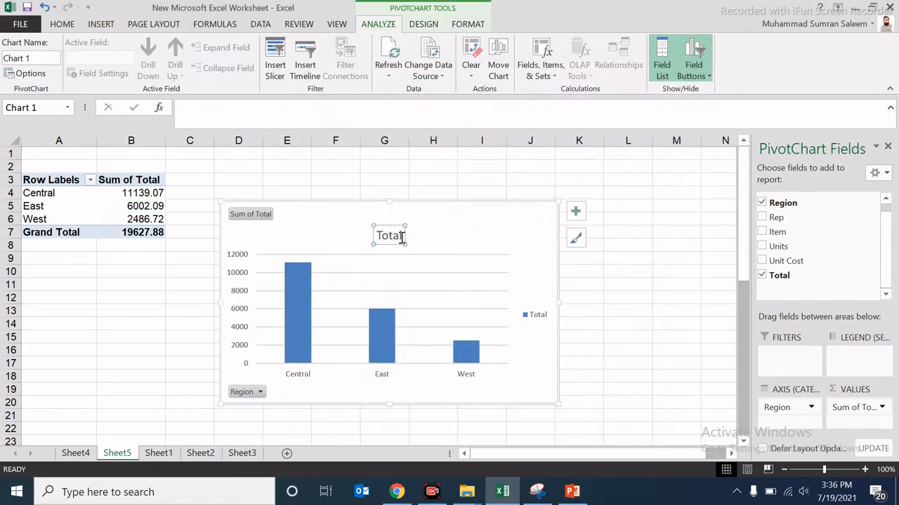
key(BackSpace)
key(BackSpace)
key(BackSpace)
key(BackSpace)
key(BackSpace)
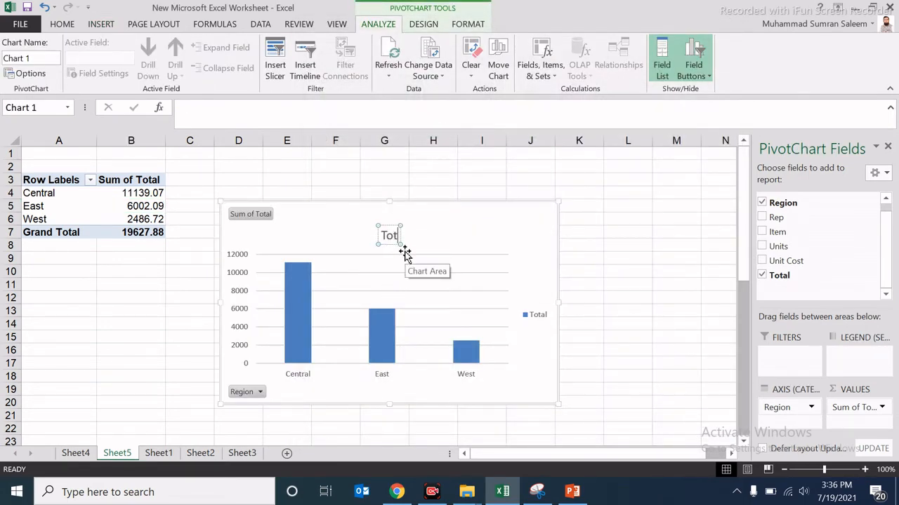
text(revenue)
click(617, 232)
Go to Sheet4 with the units-by-region chart and rename the sheet "Grp"
click(159, 454)
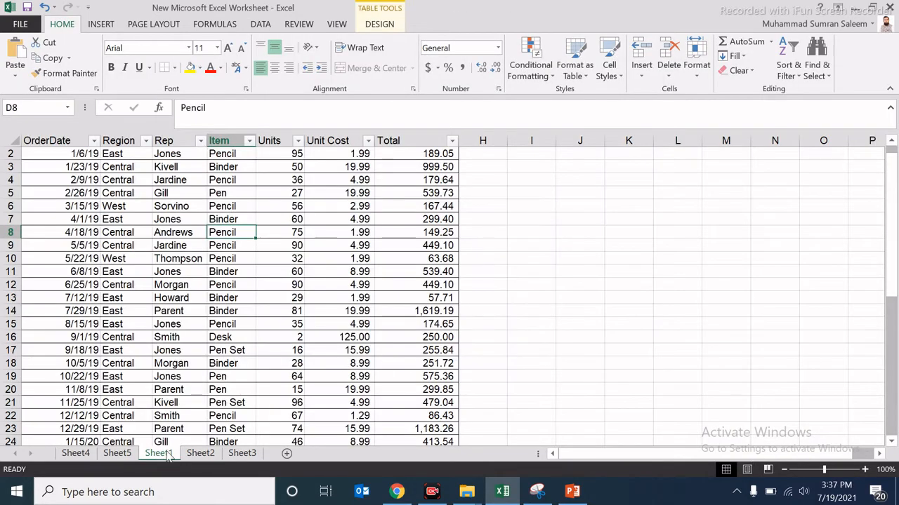
click(199, 454)
click(76, 454)
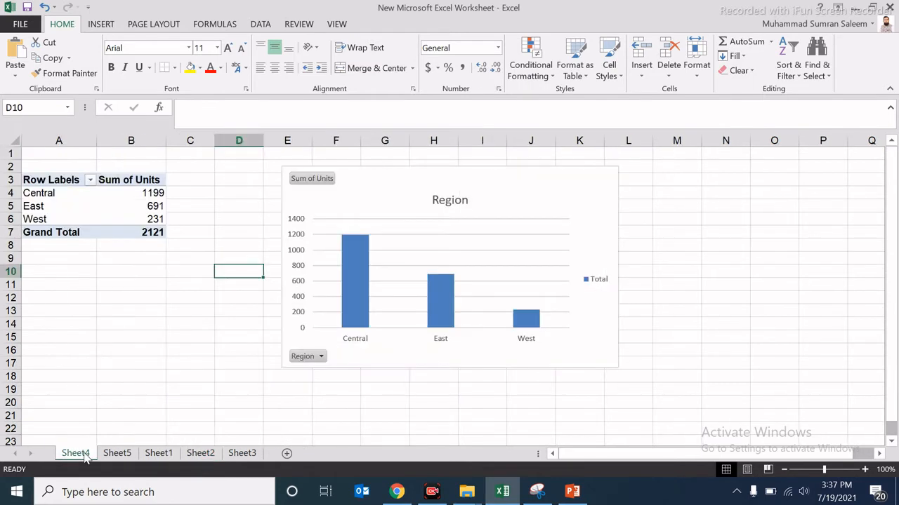
right_click(83, 454)
click(128, 324)
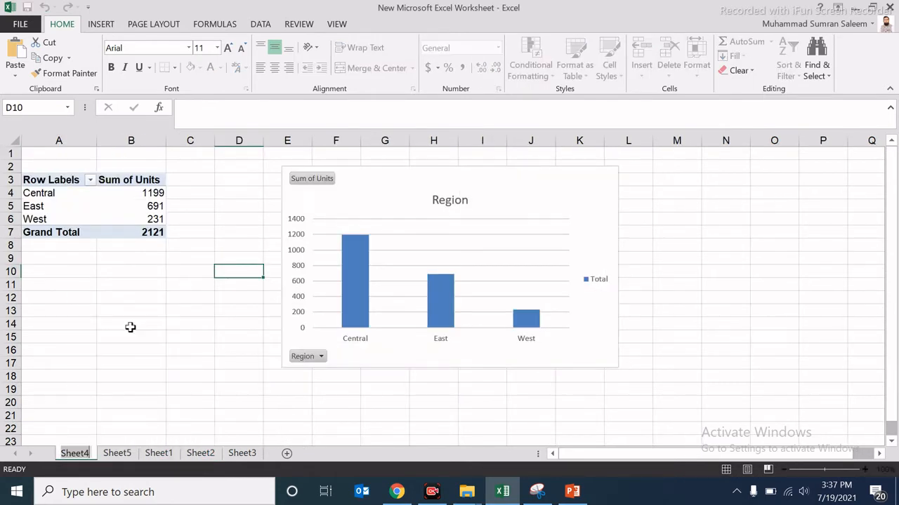
text(Gr)
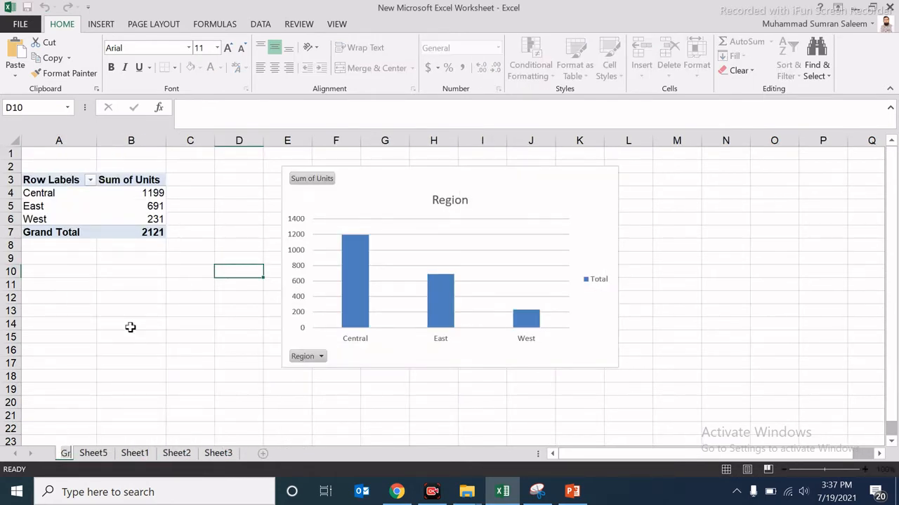
text(p)
key(Return)
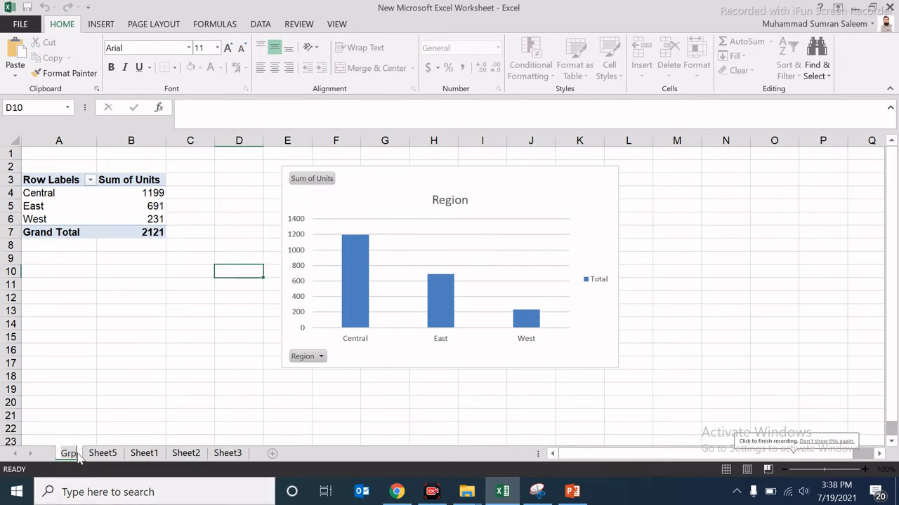
Correct the name of the sheet with the units-by-region chart to "Graph-a"
key(BackSpace)
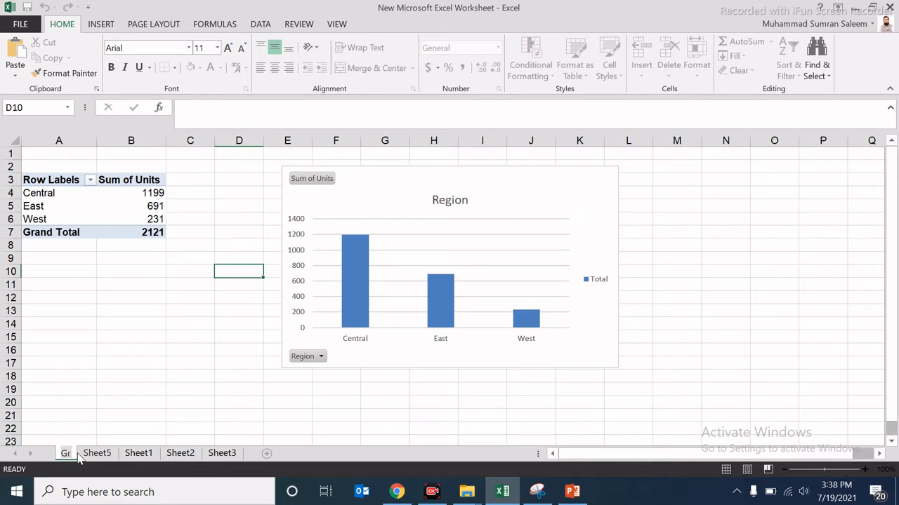
text(aph)
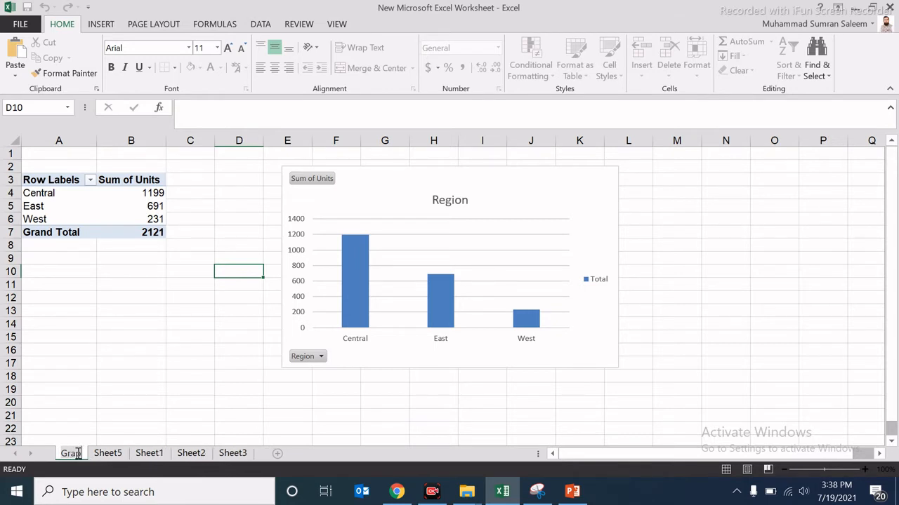
text(-)
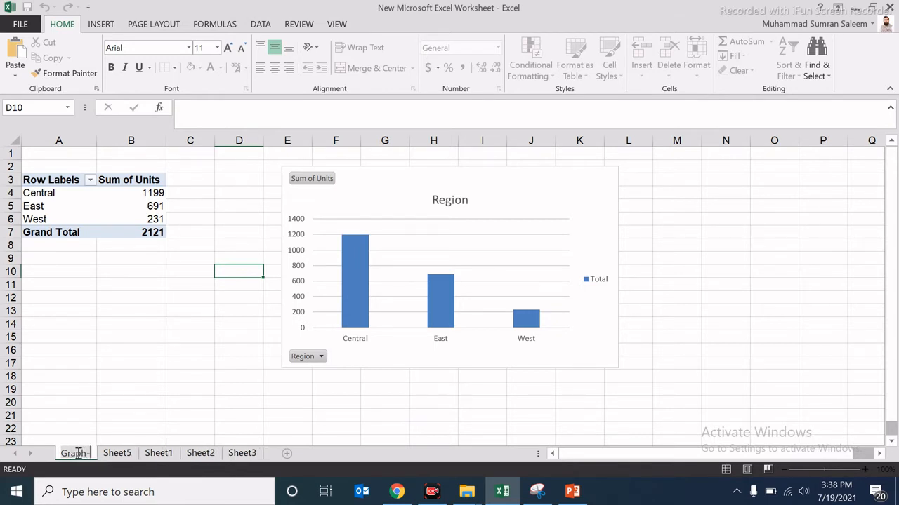
text(a)
key(Return)
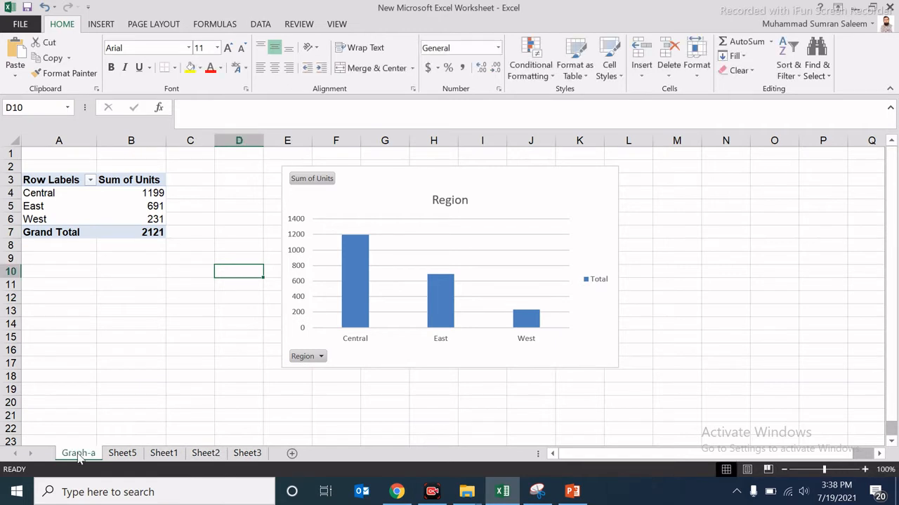
Rename Sheet5, which holds the revenue chart, to "graph-b"
click(126, 452)
right_click(125, 454)
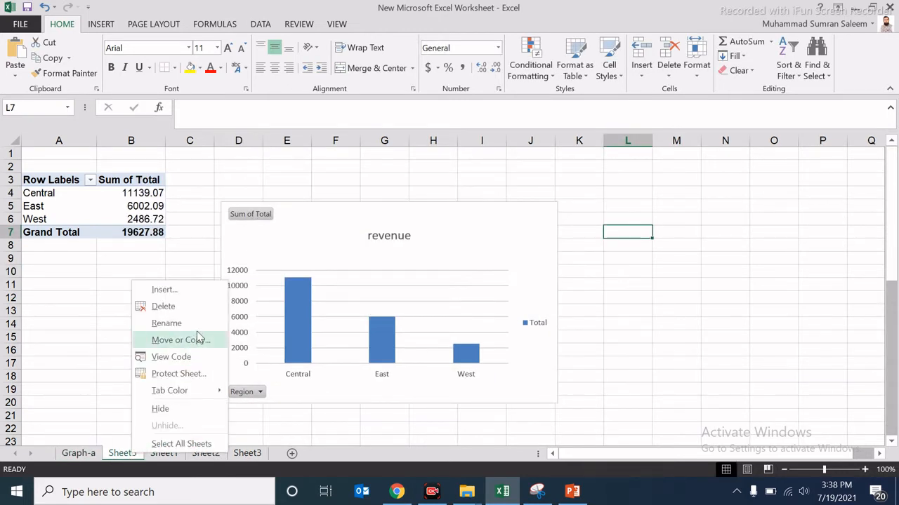
click(166, 323)
text(graph)
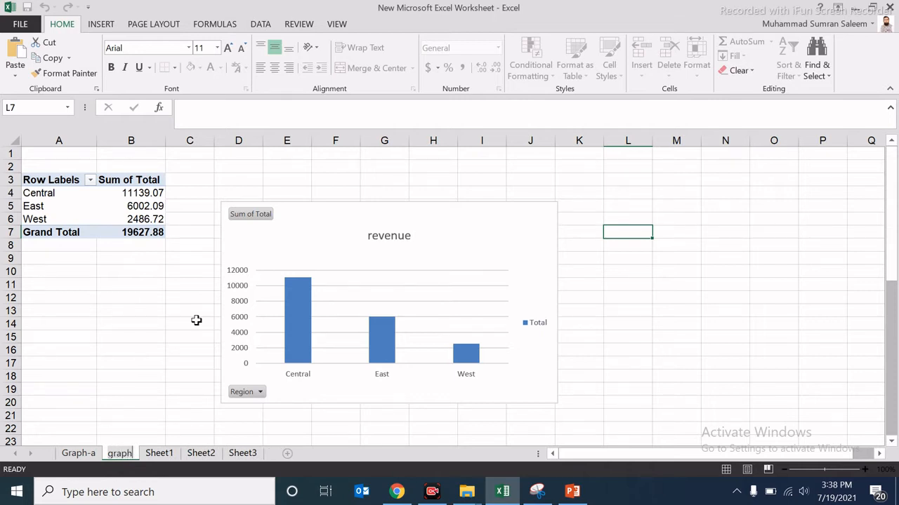
text(-b)
key(Return)
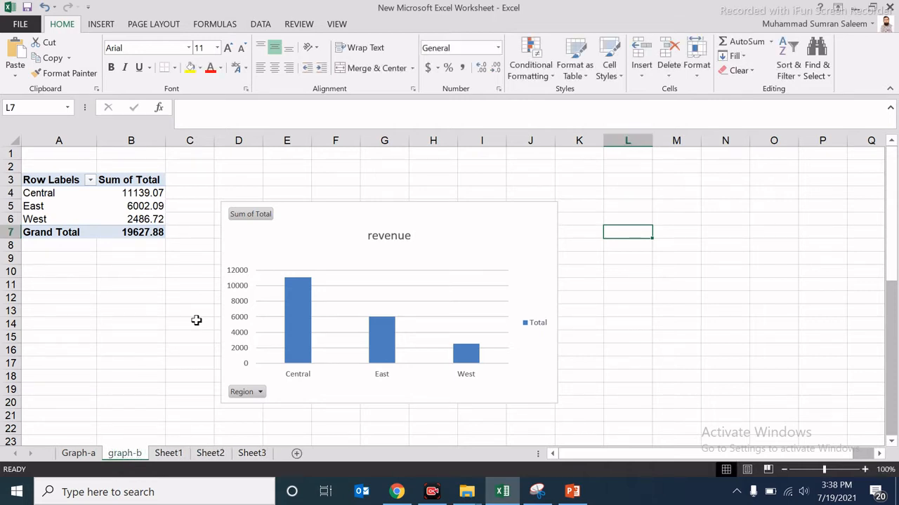
click(745, 352)
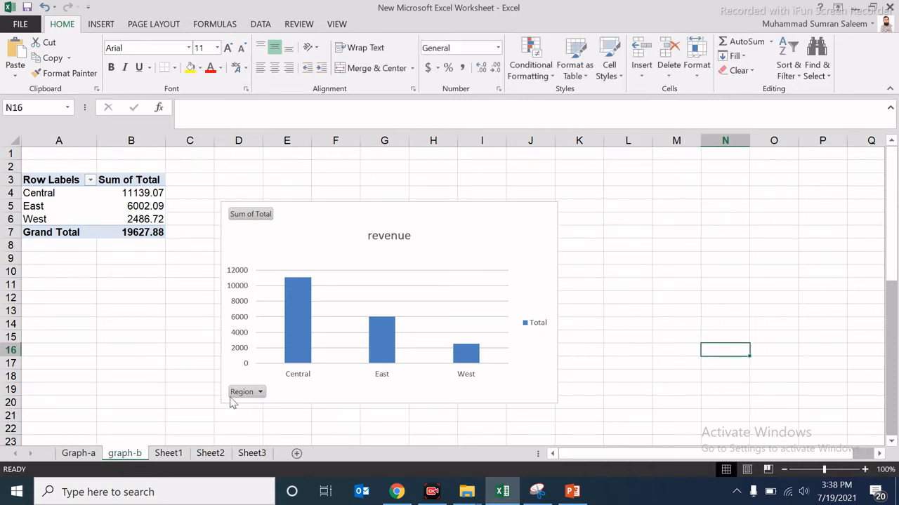
Return to the order data on Sheet1 and create a pivot table from Table1 on a new worksheet
click(225, 455)
click(249, 454)
click(204, 455)
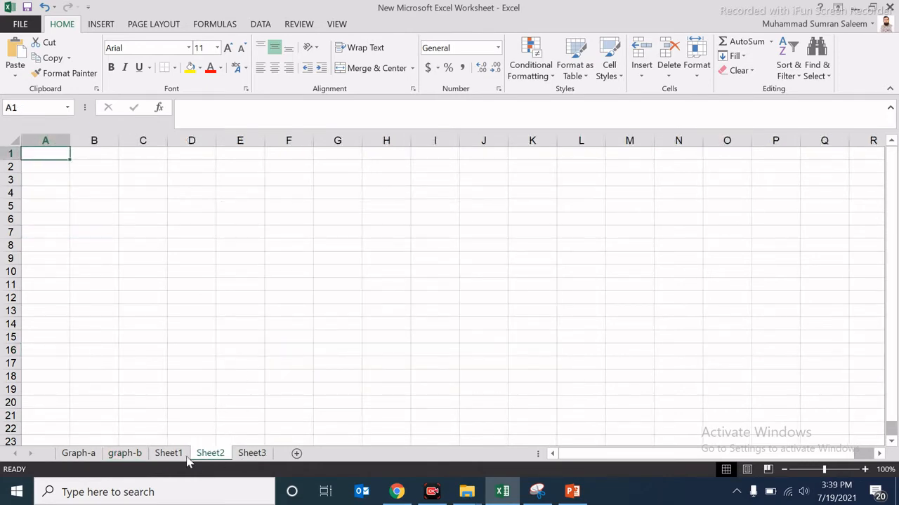
click(169, 454)
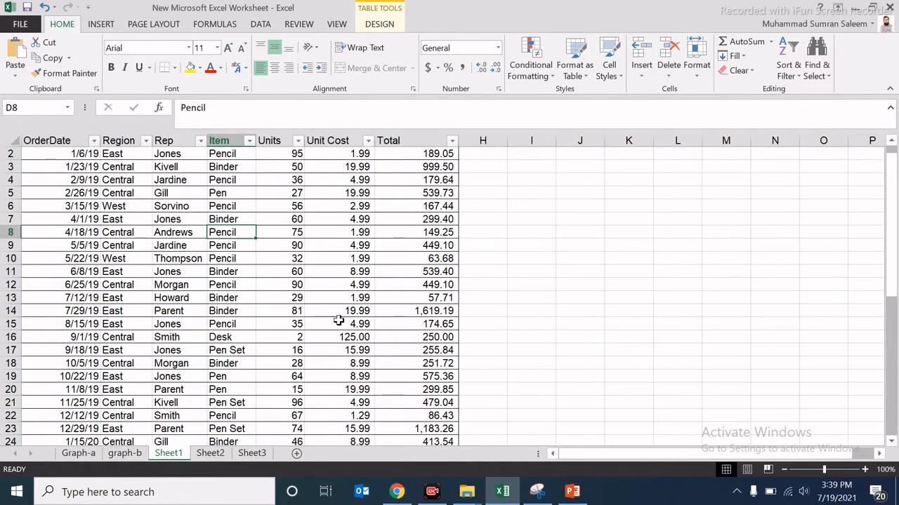
scroll(248, 261, up, 1)
click(244, 258)
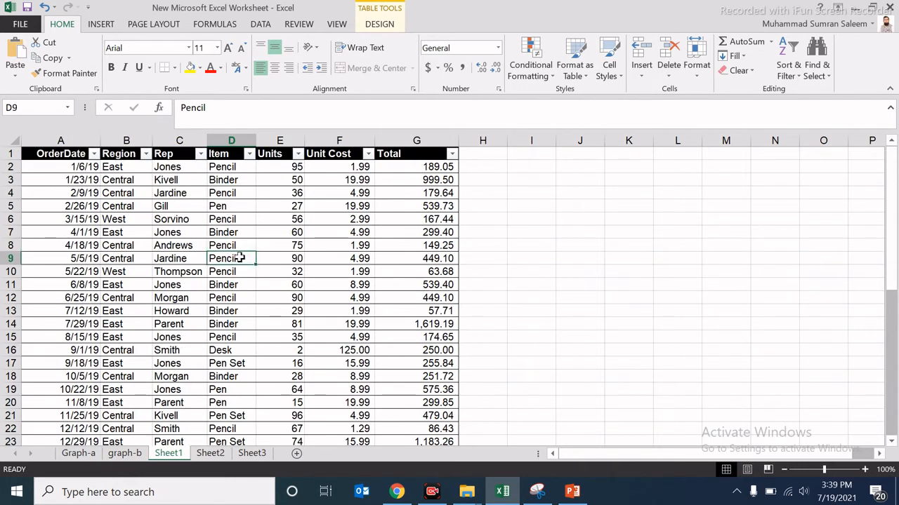
click(174, 196)
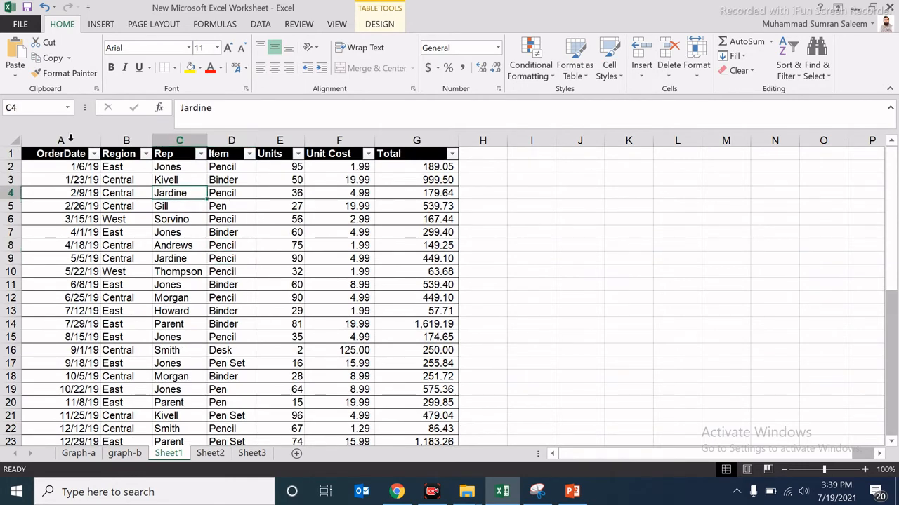
click(98, 25)
click(21, 54)
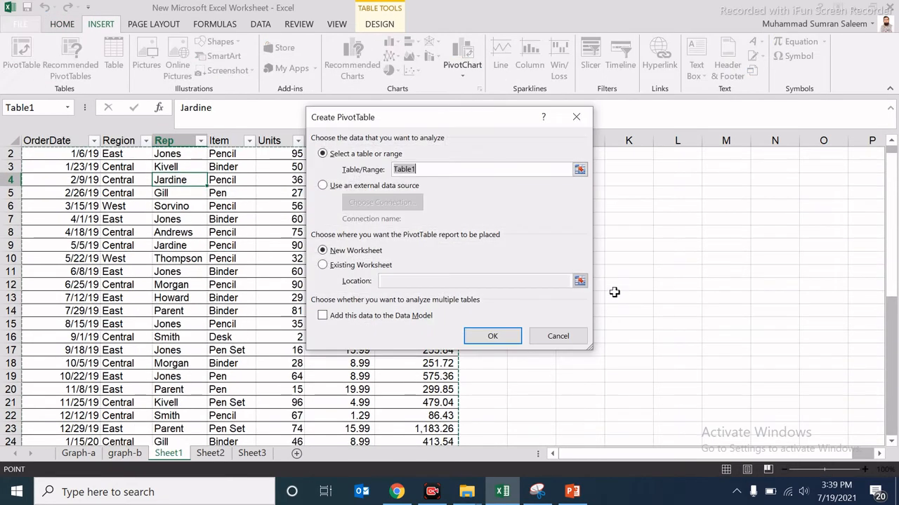
click(500, 338)
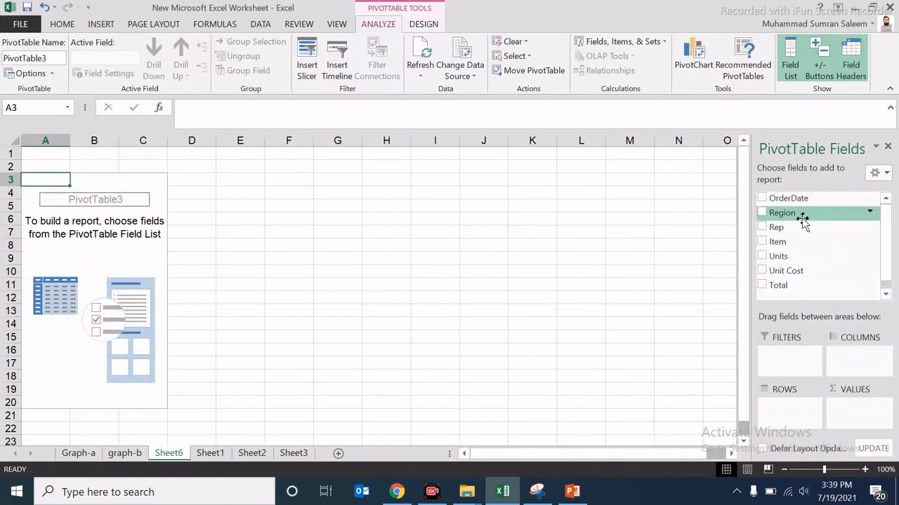
Set Rep as the new pivot table's row field and summarize Units as its values
drag(792, 228, 792, 415)
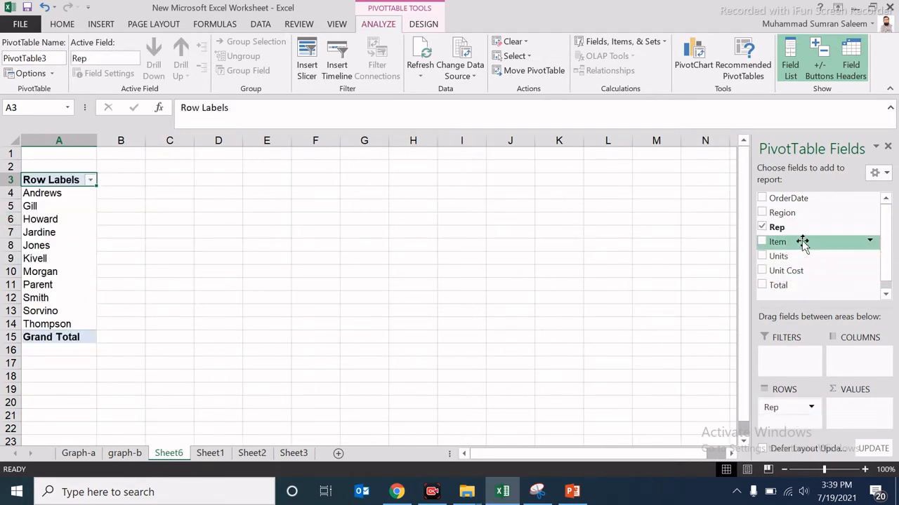
drag(796, 255, 884, 422)
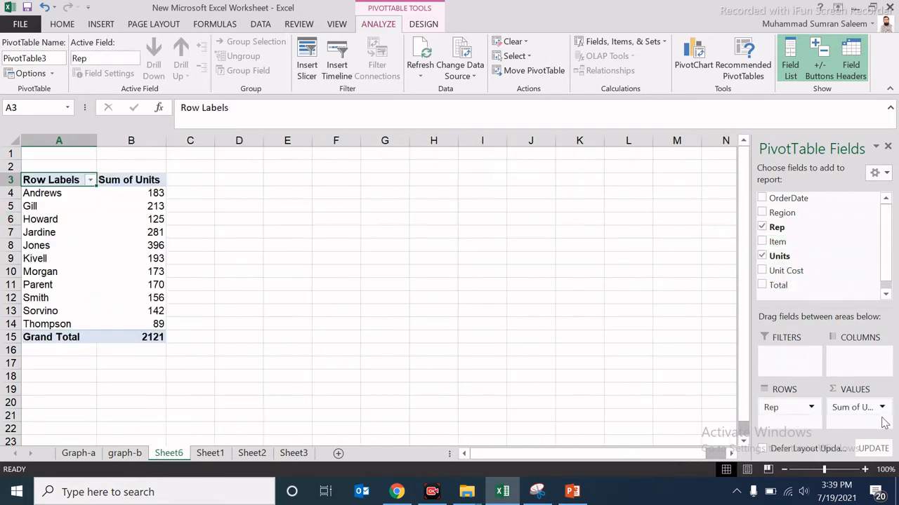
click(403, 281)
Insert a clustered column PivotChart from the units-by-rep pivot table range A3:B14
drag(40, 180, 148, 326)
click(112, 25)
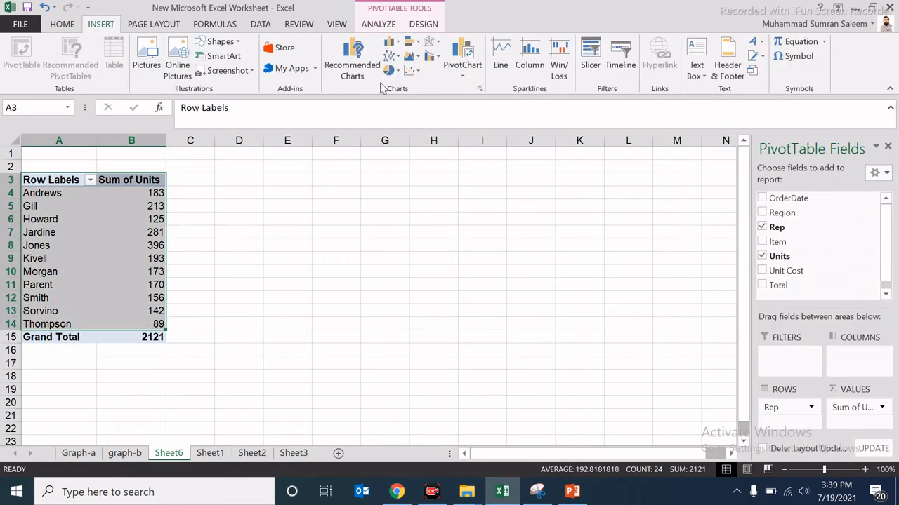
click(469, 47)
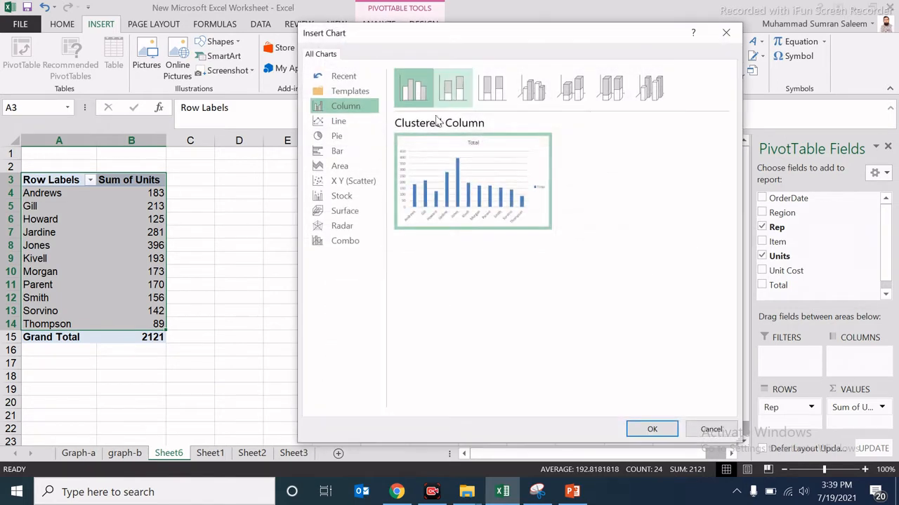
click(650, 429)
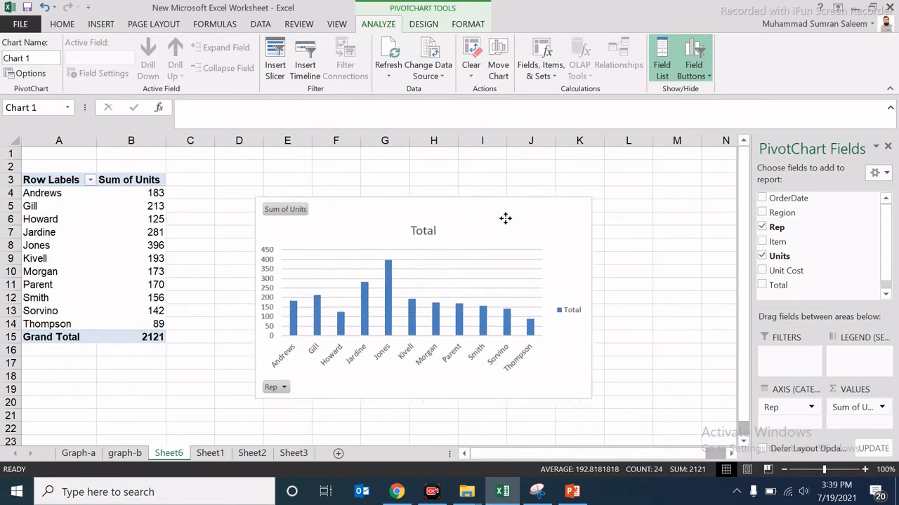
Change the title of the units-by-rep PivotChart to "Rep wise" and deselect the chart
click(442, 227)
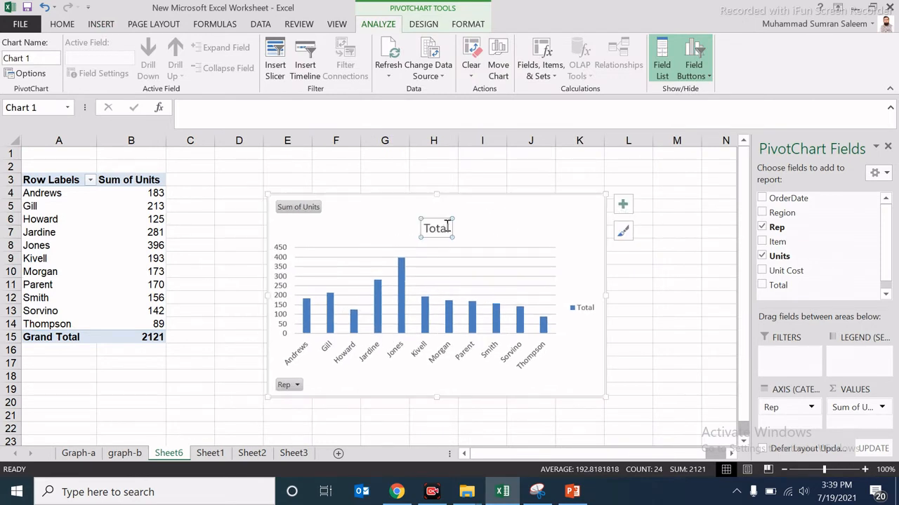
click(449, 229)
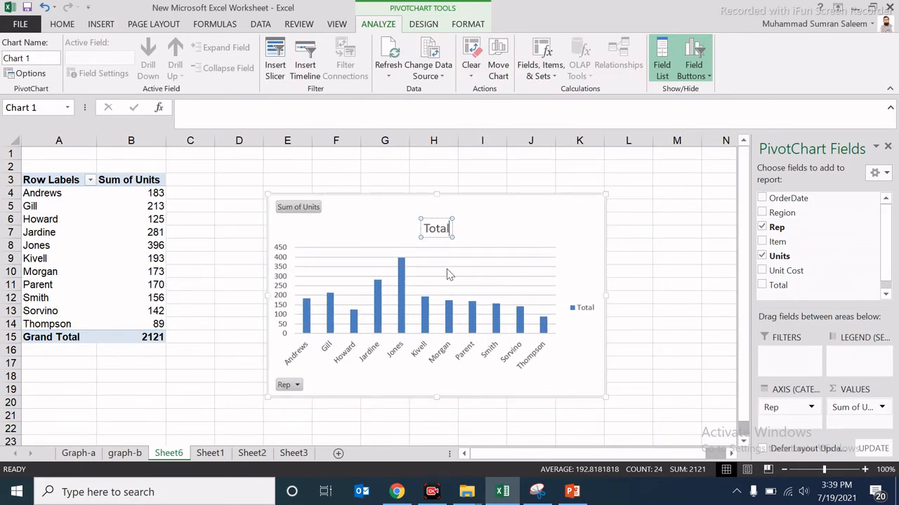
key(BackSpace)
key(BackSpace)
key(BackSpace)
key(BackSpace)
key(BackSpace)
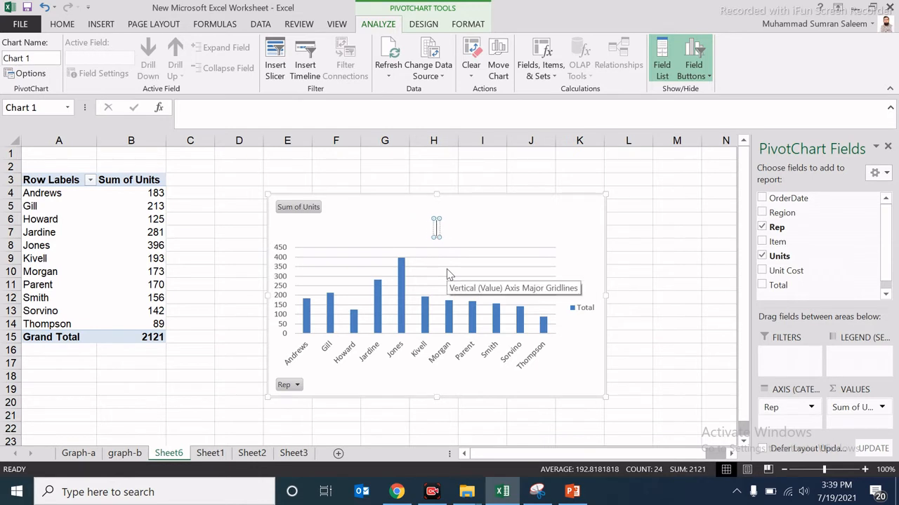
text(Rep wise)
key(Escape)
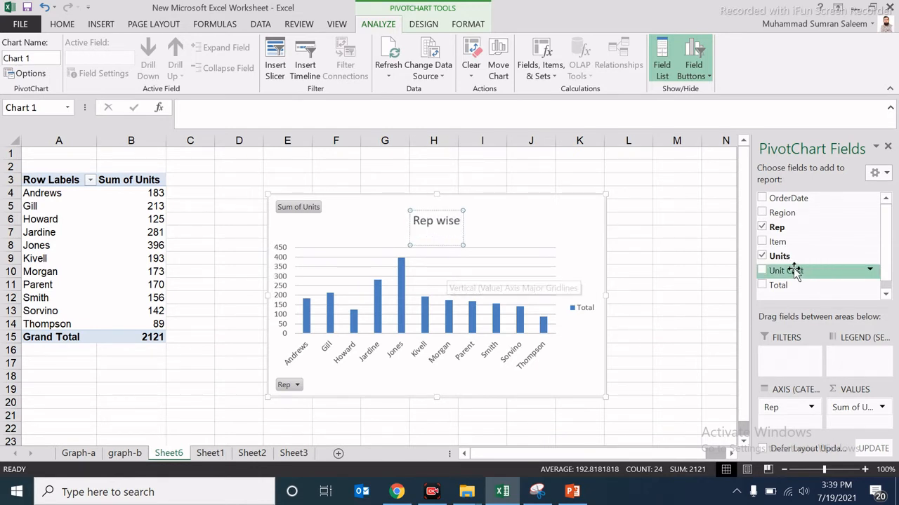
click(678, 272)
Rename Sheet6 with the Rep wise chart to "Graph-c" and go to the empty Sheet3
right_click(179, 457)
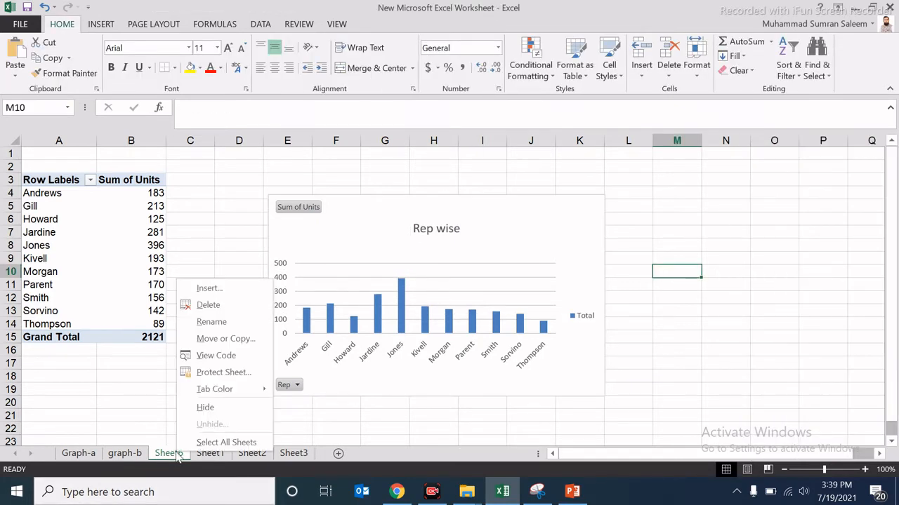
click(202, 321)
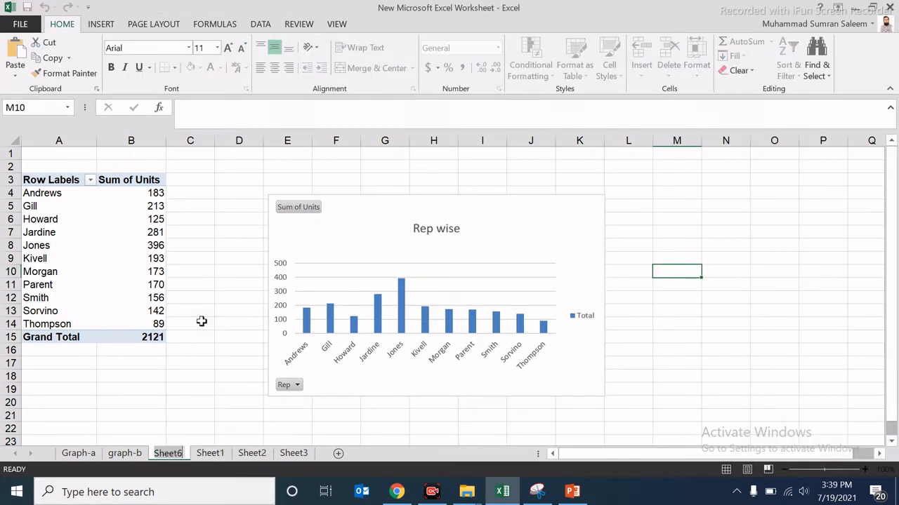
text(Grap)
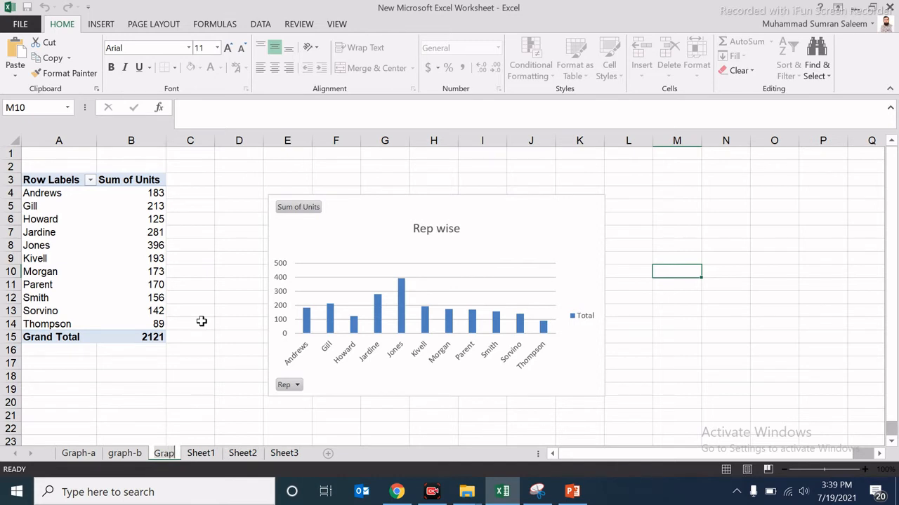
text(h-c)
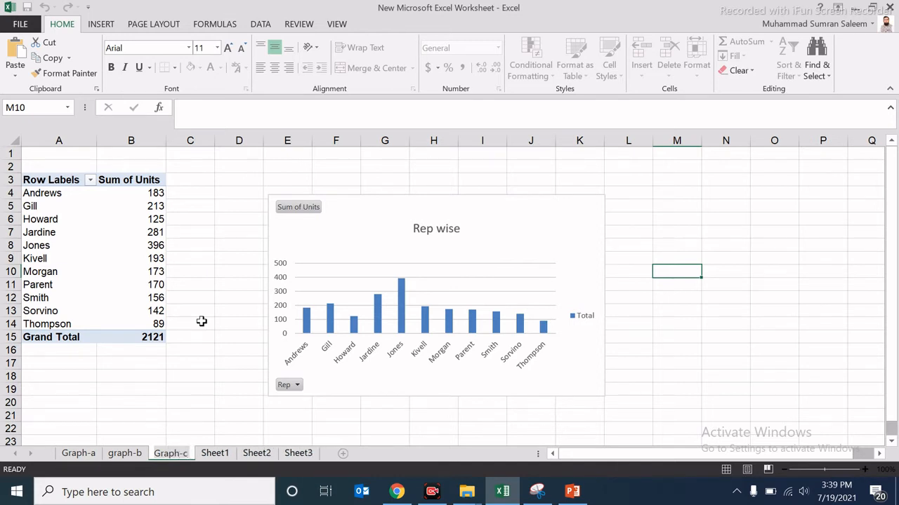
key(Return)
click(683, 345)
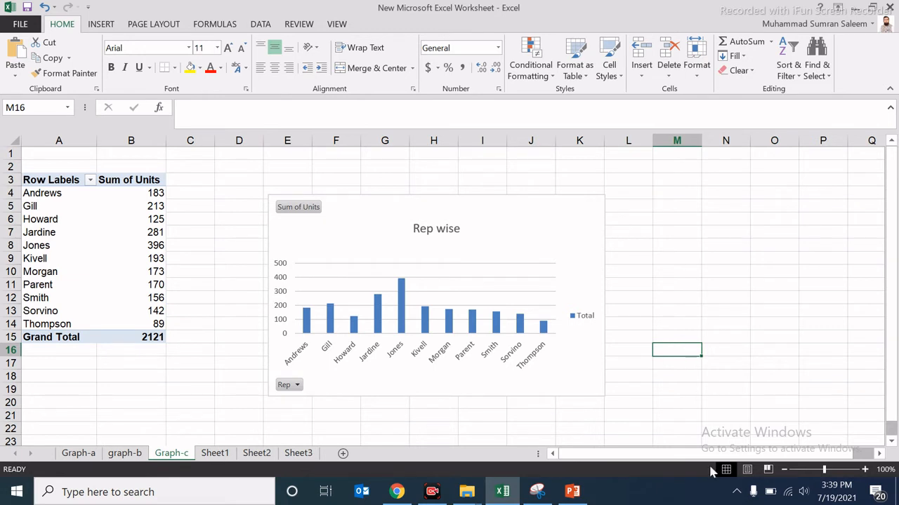
click(679, 247)
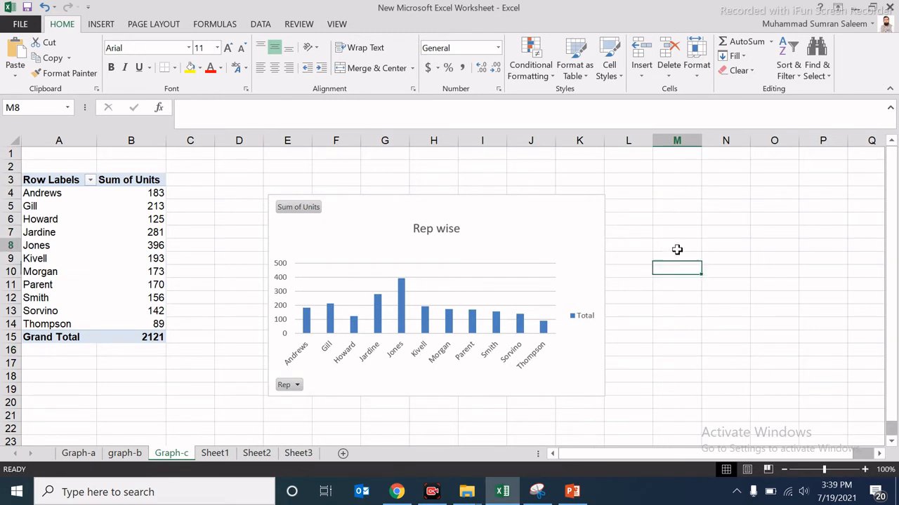
click(302, 453)
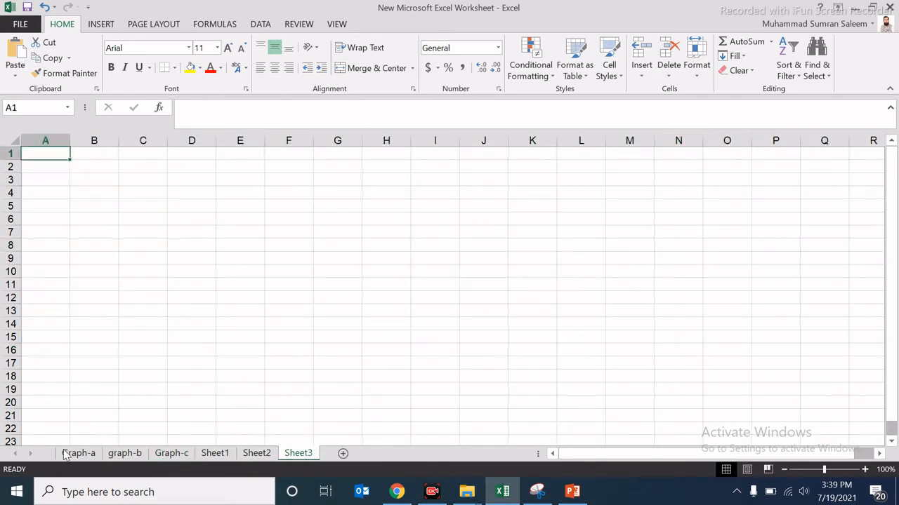
click(14, 140)
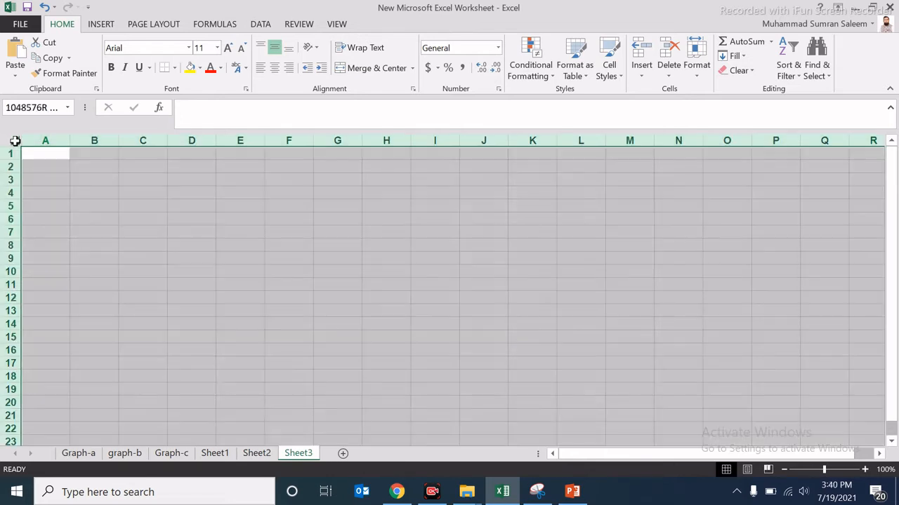
click(200, 68)
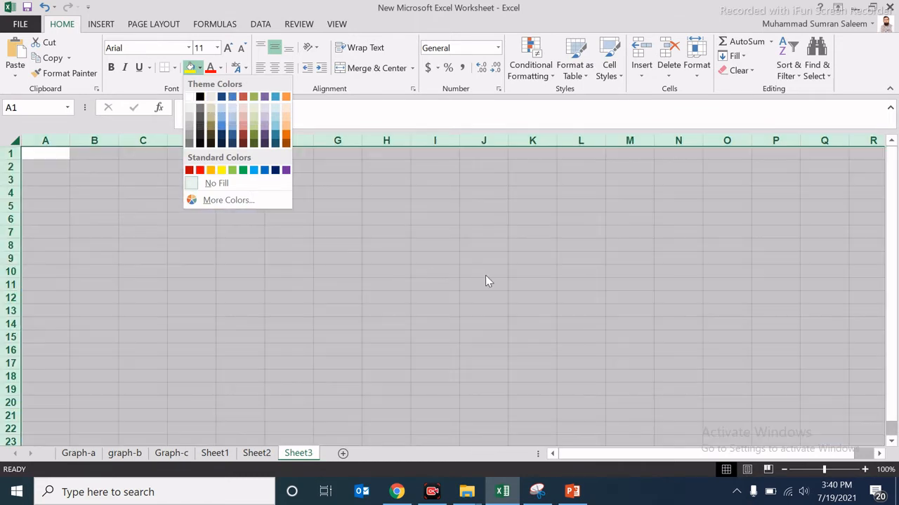
click(543, 243)
click(544, 241)
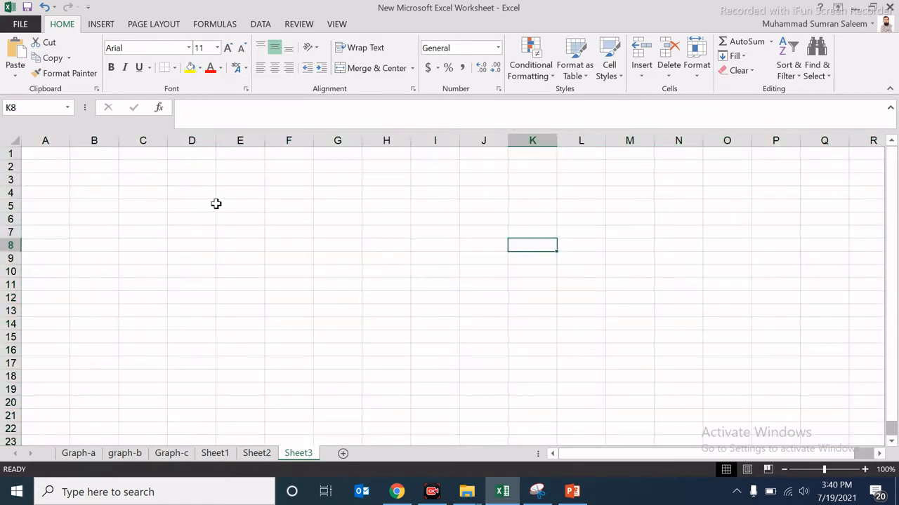
Set the font colour of all cells on Sheet3 to white and fill the whole sheet with light olive green
click(15, 145)
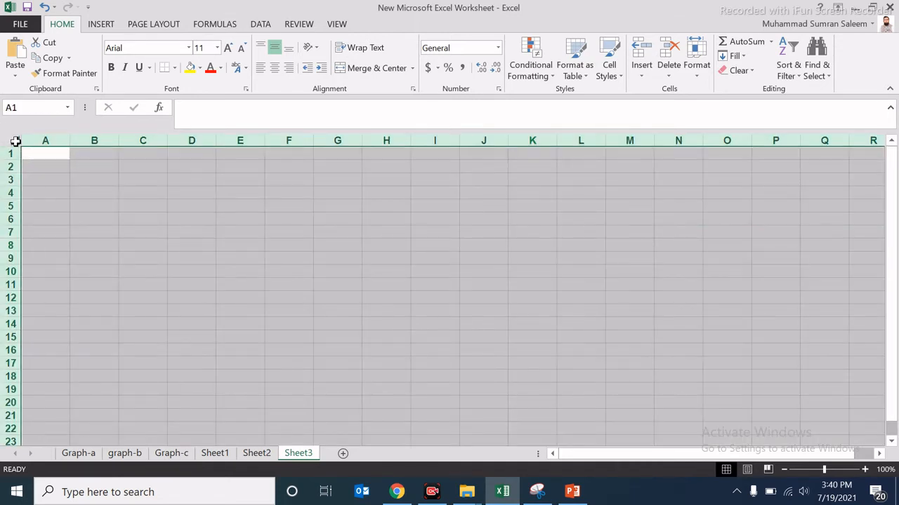
click(221, 68)
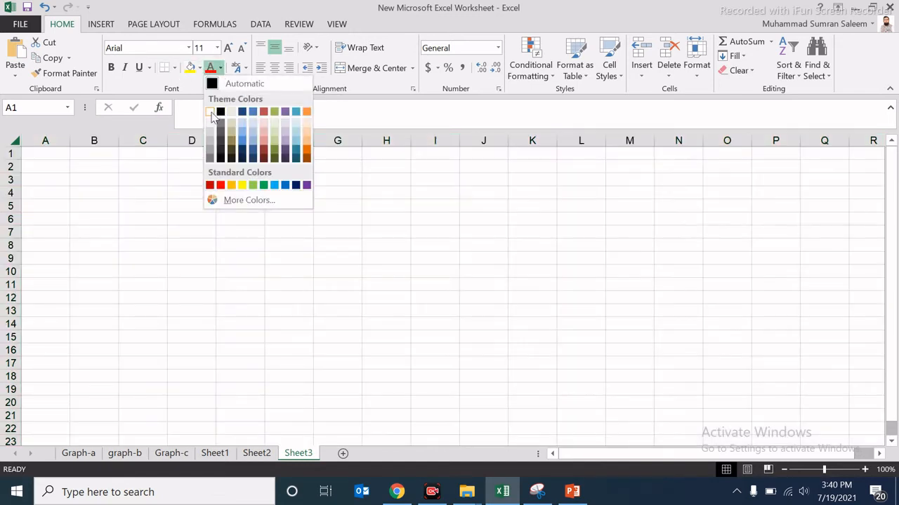
click(210, 112)
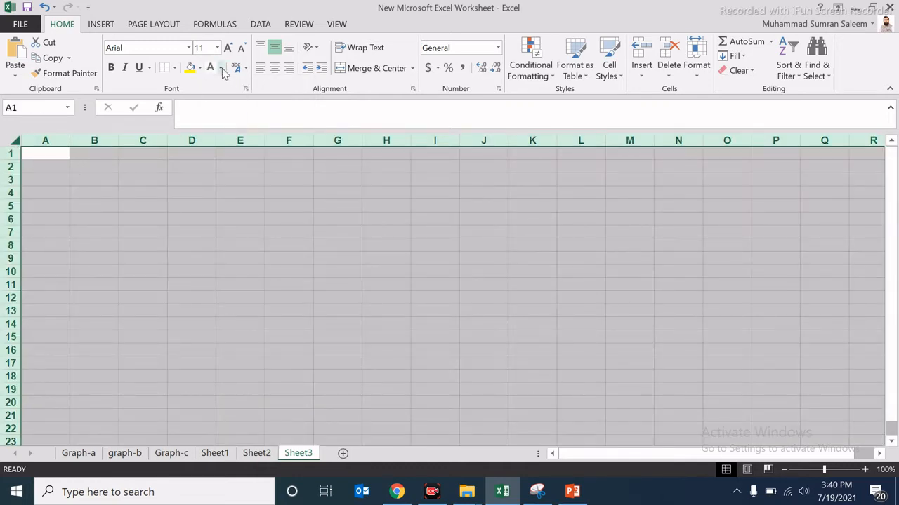
click(200, 67)
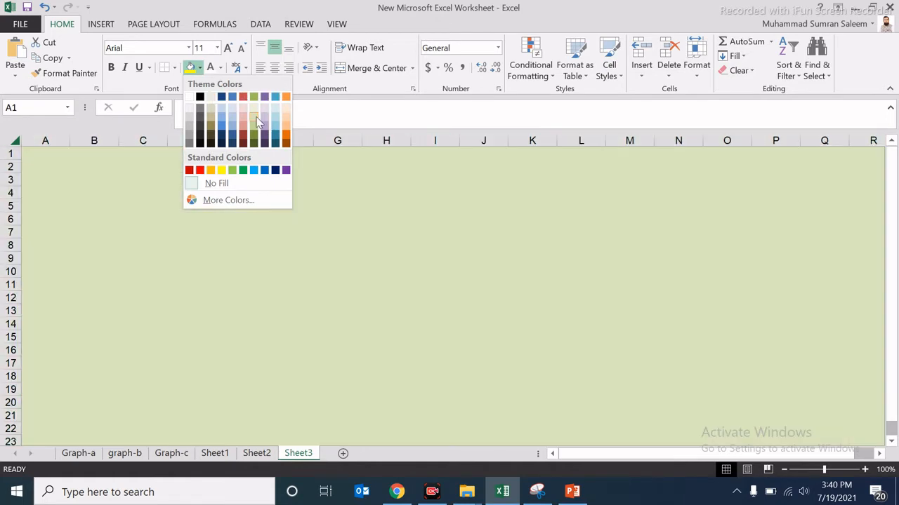
click(258, 122)
click(363, 293)
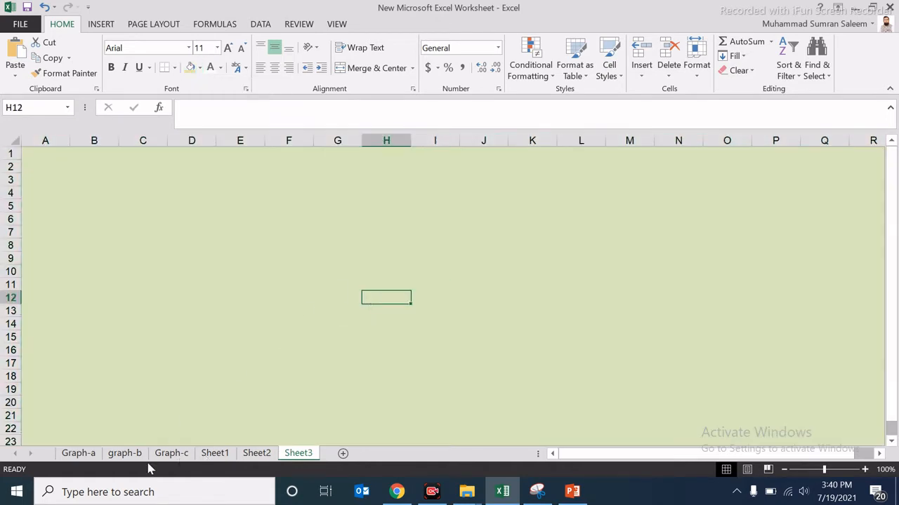
Copy the Region chart from Graph-a onto Sheet3 and shrink it to cover about B2:G12
click(92, 455)
click(591, 170)
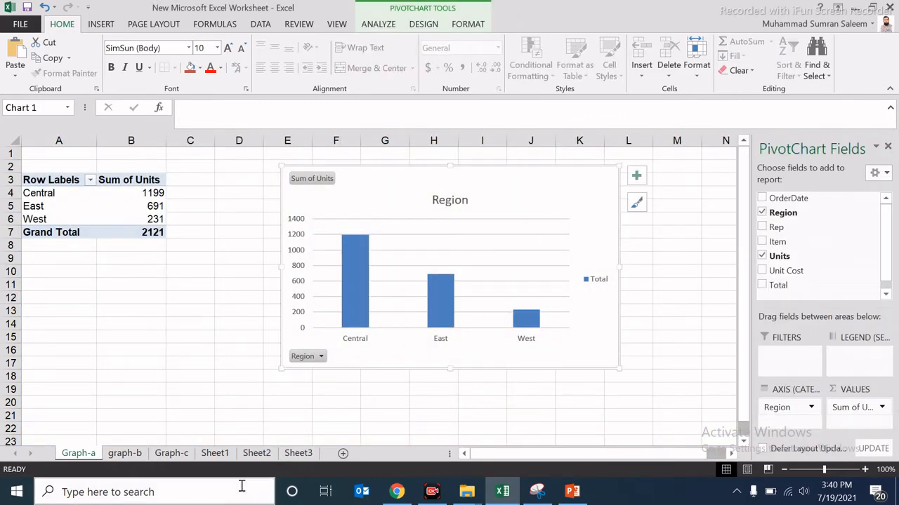
click(298, 453)
key(ctrl+v)
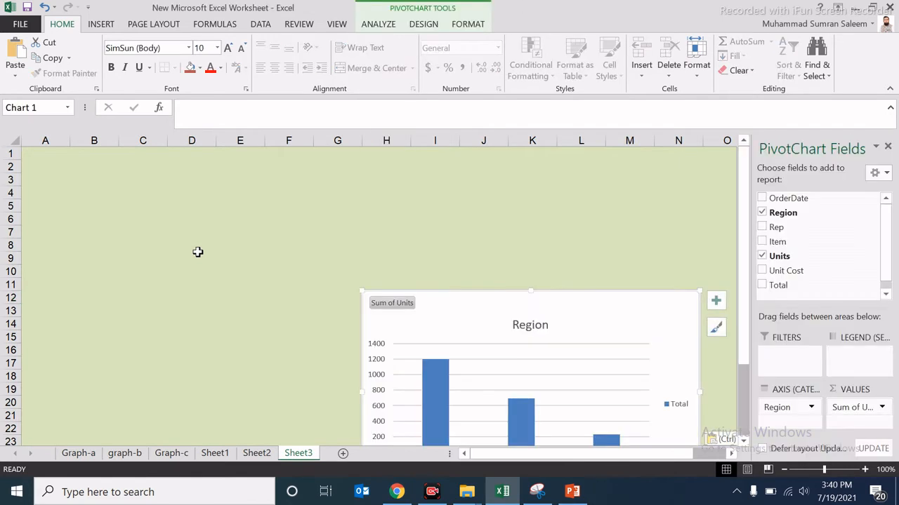
mouse_move(470, 293)
mouse_down()
mouse_move(240, 148)
mouse_move(170, 154)
mouse_up()
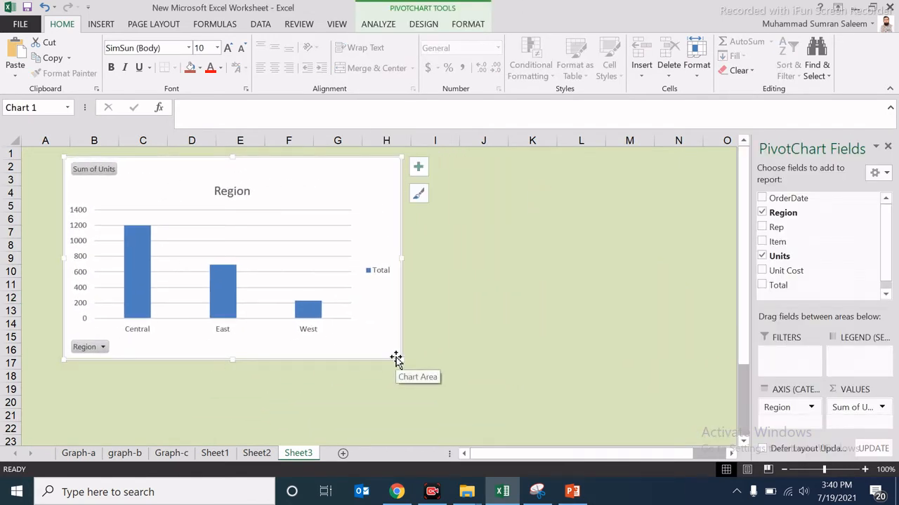
drag(401, 360, 348, 305)
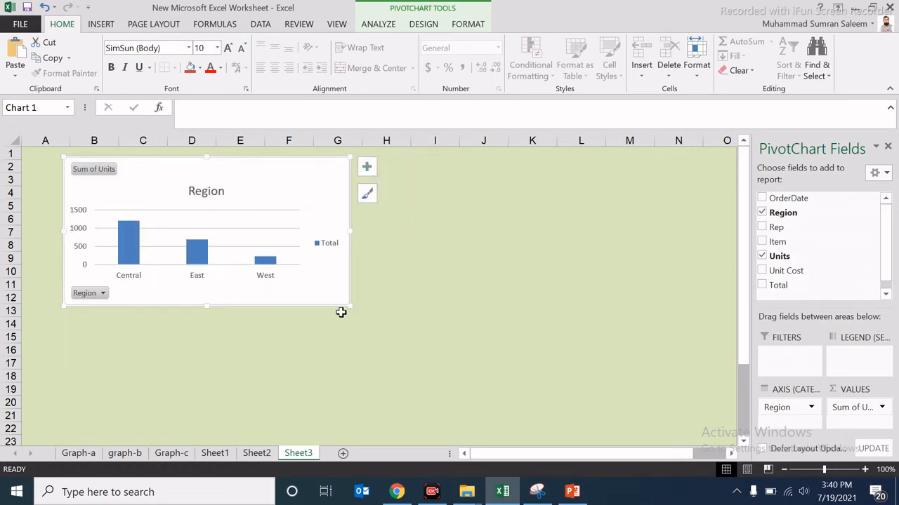
Copy the revenue chart from graph-b and paste it at cell J5 of Sheet3 using the destination theme
click(125, 454)
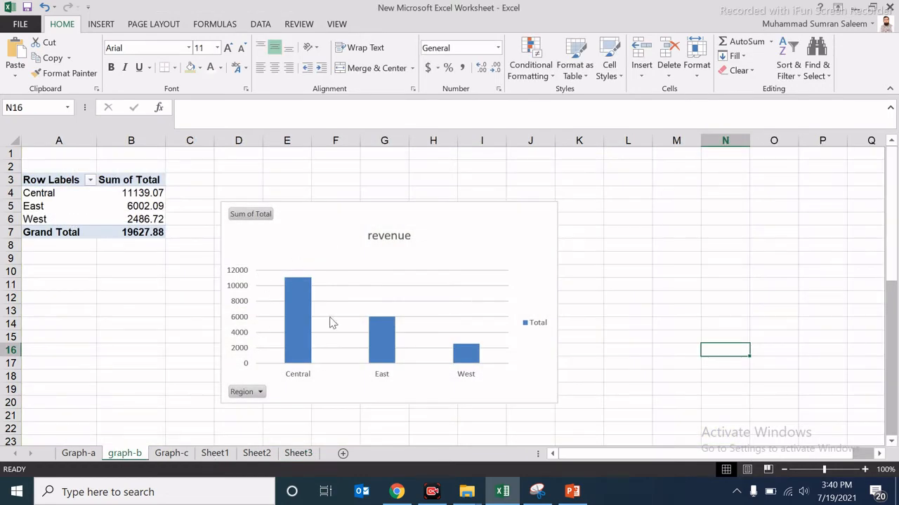
click(511, 235)
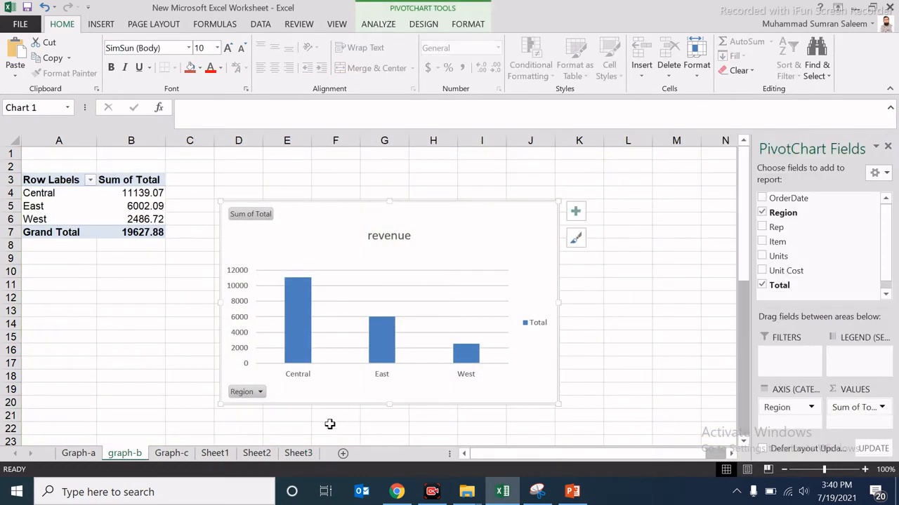
click(295, 455)
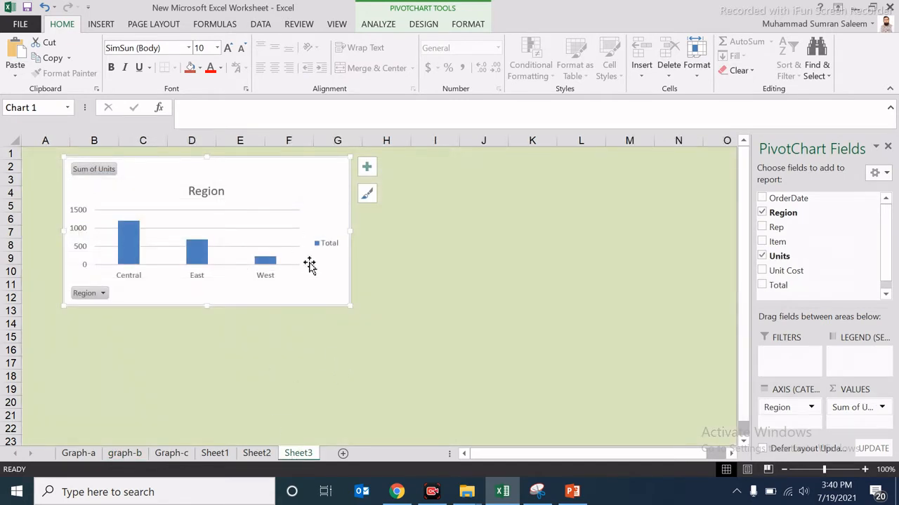
click(126, 454)
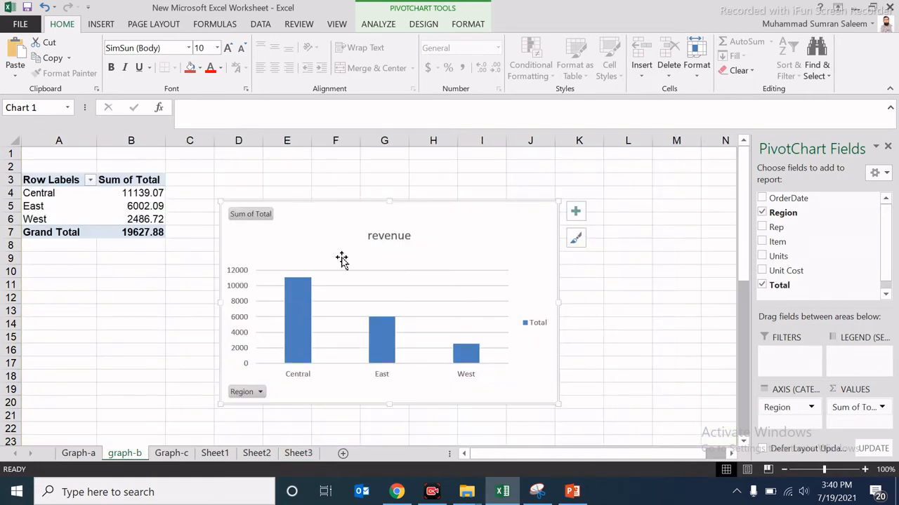
right_click(464, 222)
click(523, 184)
click(294, 454)
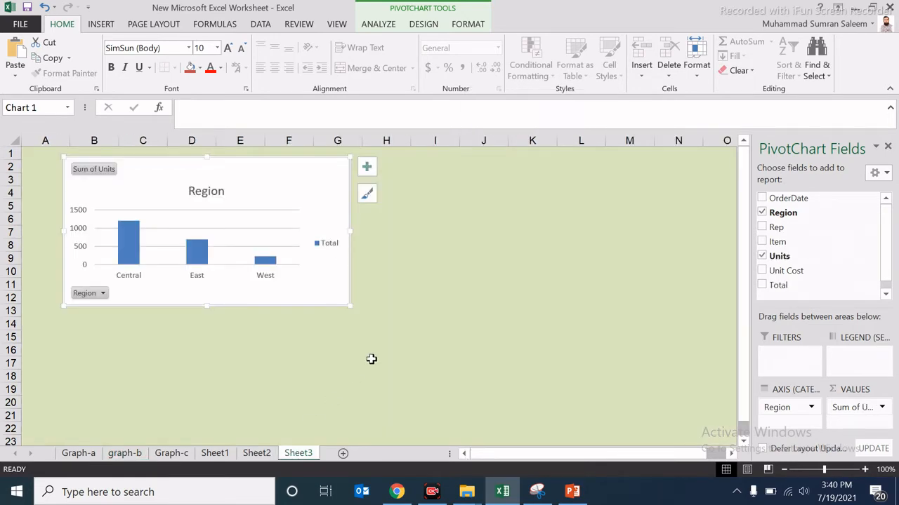
click(412, 329)
right_click(471, 207)
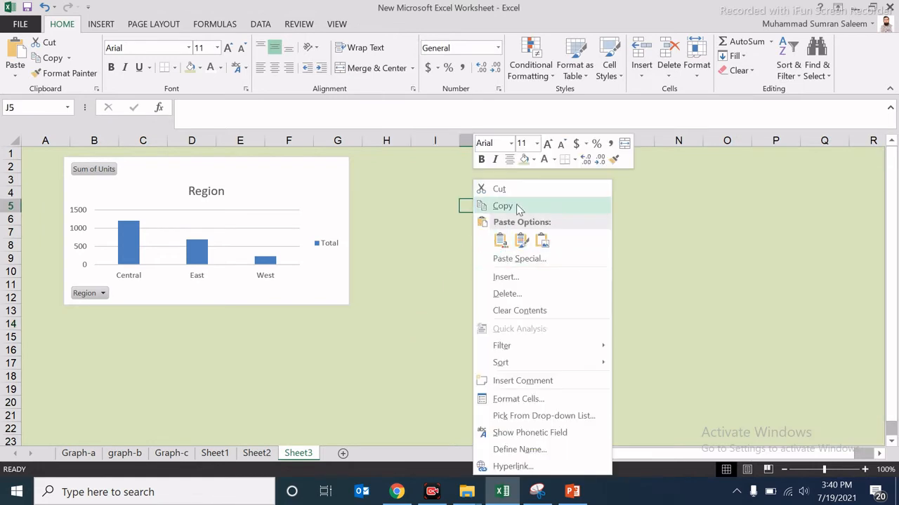
click(500, 241)
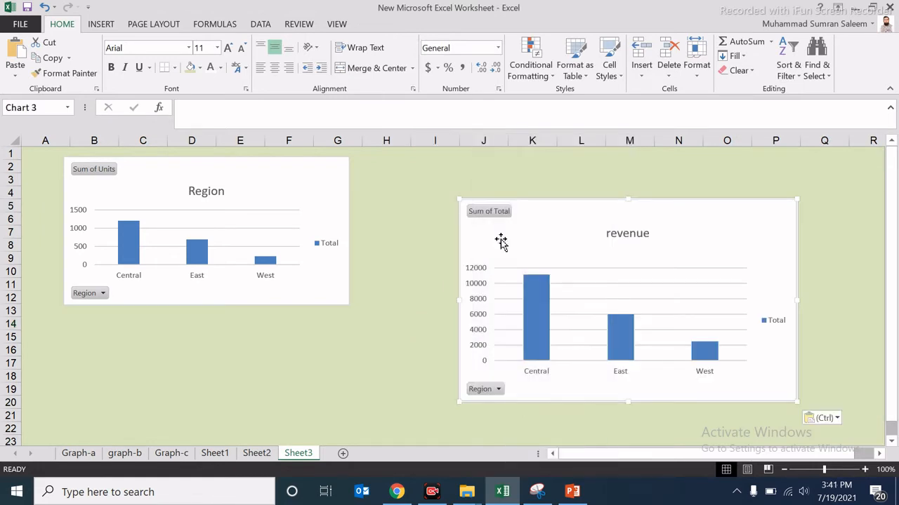
Move the revenue chart beside the Region chart and resize it to cover about H2:M12
mouse_move(608, 203)
mouse_down()
mouse_move(525, 168)
mouse_move(520, 154)
mouse_up()
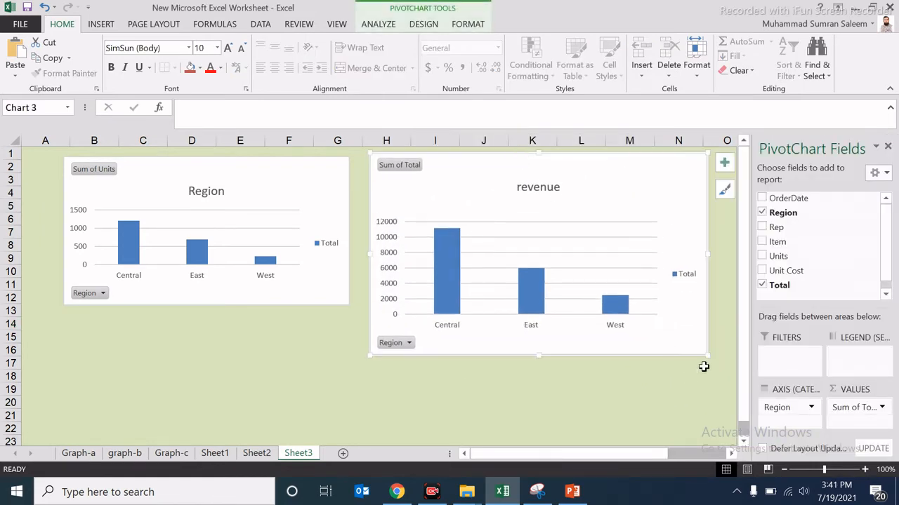
drag(706, 358, 646, 294)
mouse_move(607, 193)
mouse_down()
mouse_move(607, 211)
mouse_move(608, 196)
mouse_up()
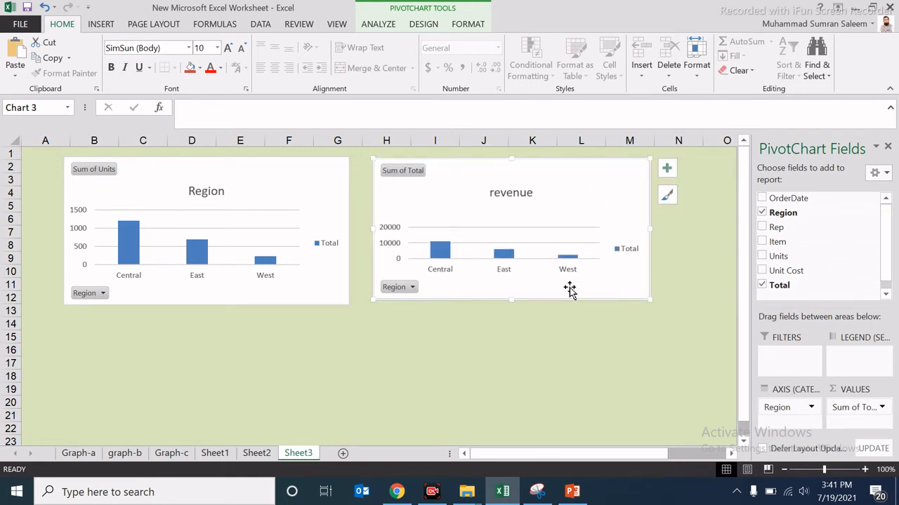
drag(511, 300, 512, 304)
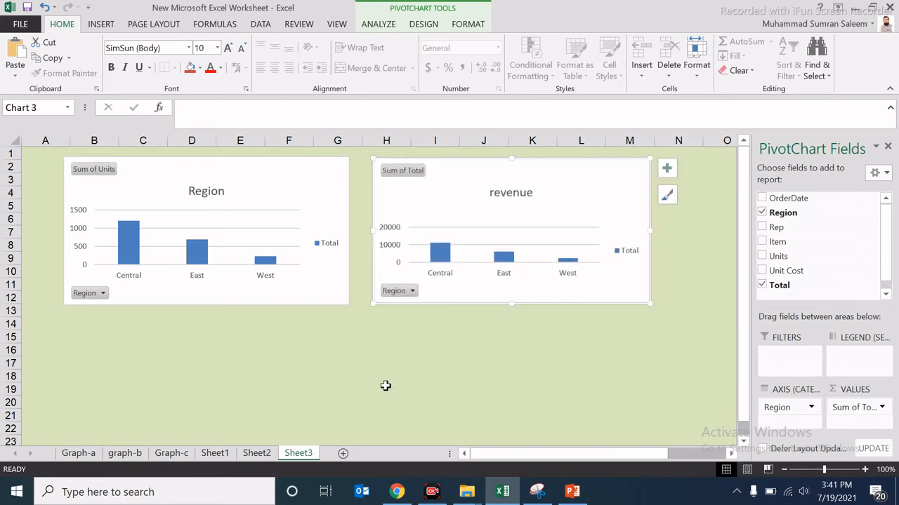
Copy the Rep wise chart from Graph-c and paste it onto Sheet3 below the two existing charts
click(170, 455)
click(568, 232)
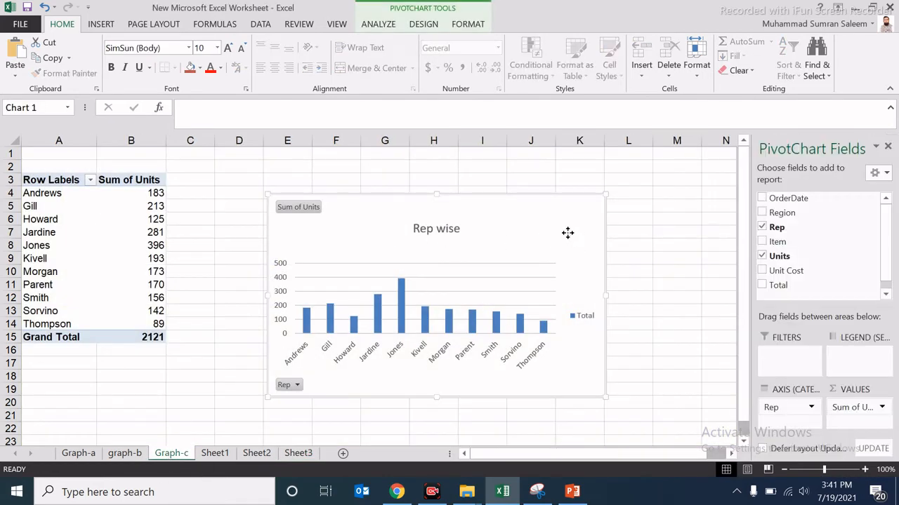
right_click(568, 233)
click(596, 185)
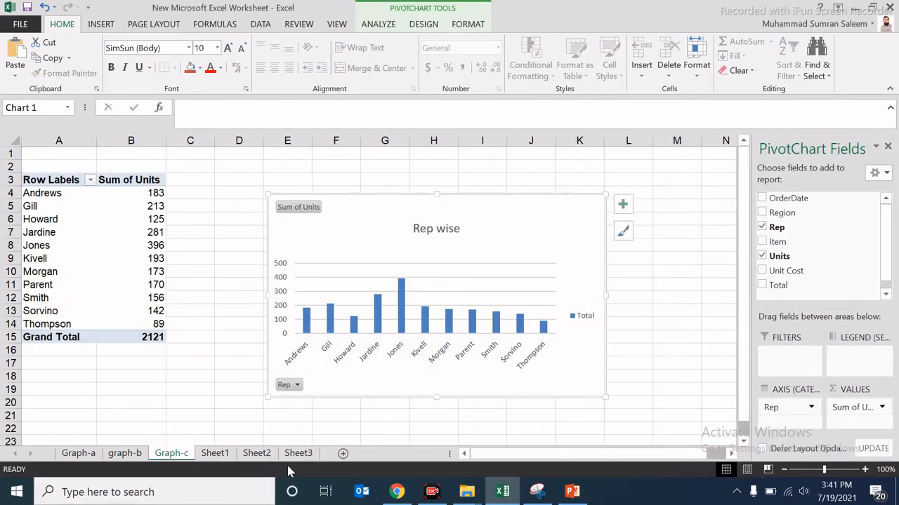
click(302, 454)
click(338, 406)
key(ctrl+v)
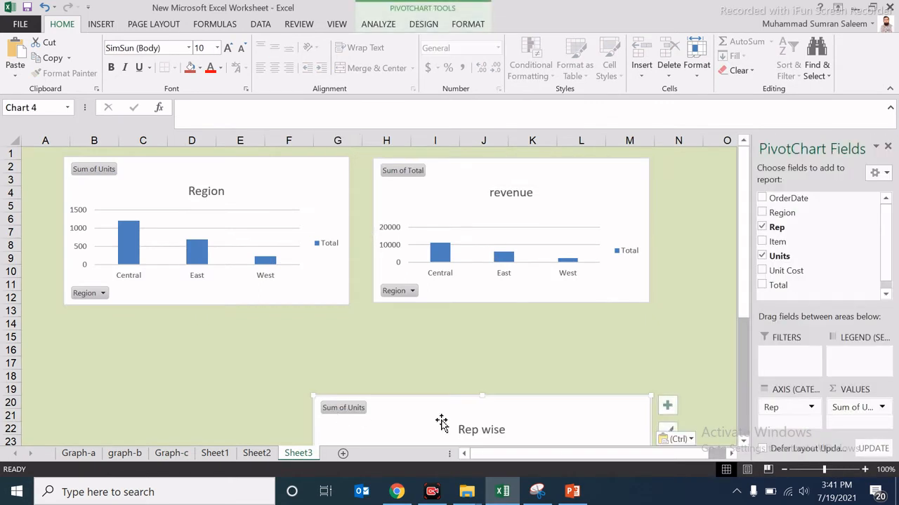
Shrink the Rep wise chart, place it under the Region chart over about B14:G25, and deselect the charts
drag(485, 419, 333, 327)
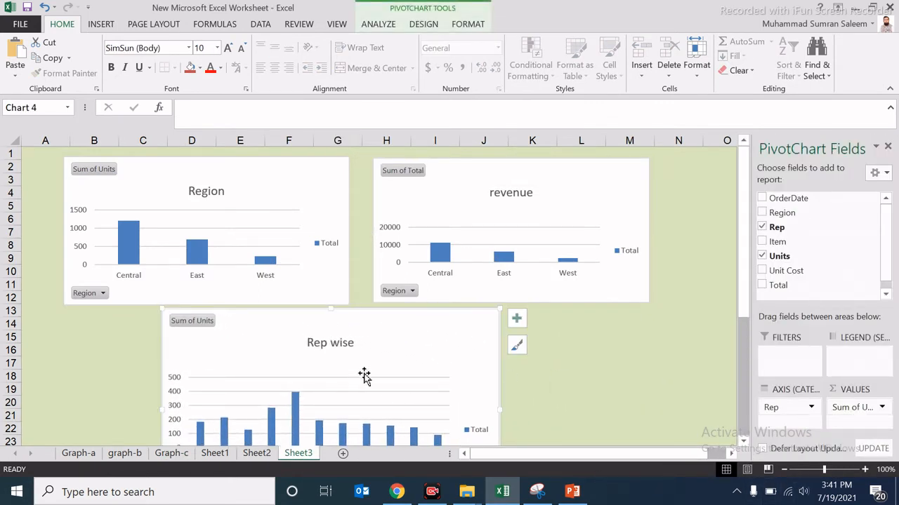
scroll(369, 379, down, 1)
drag(426, 433, 327, 391)
drag(311, 311, 236, 302)
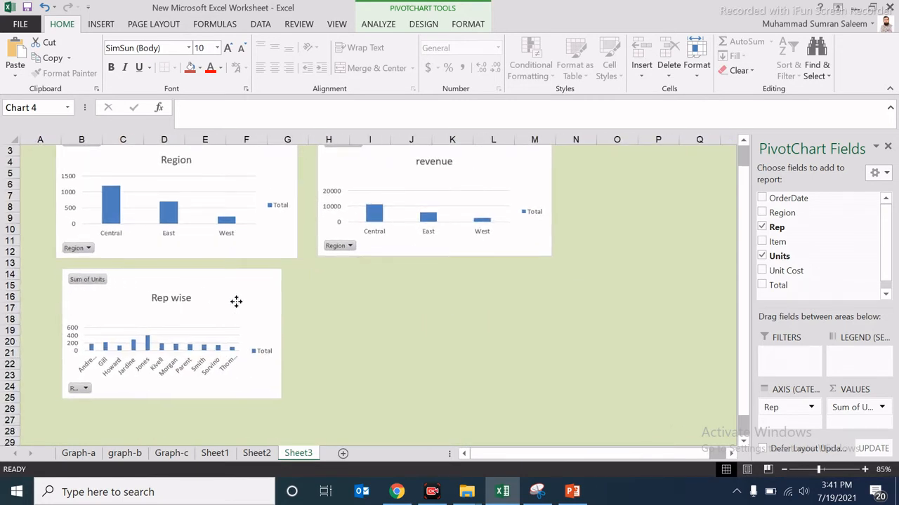
drag(282, 399, 286, 404)
scroll(302, 362, up, 1)
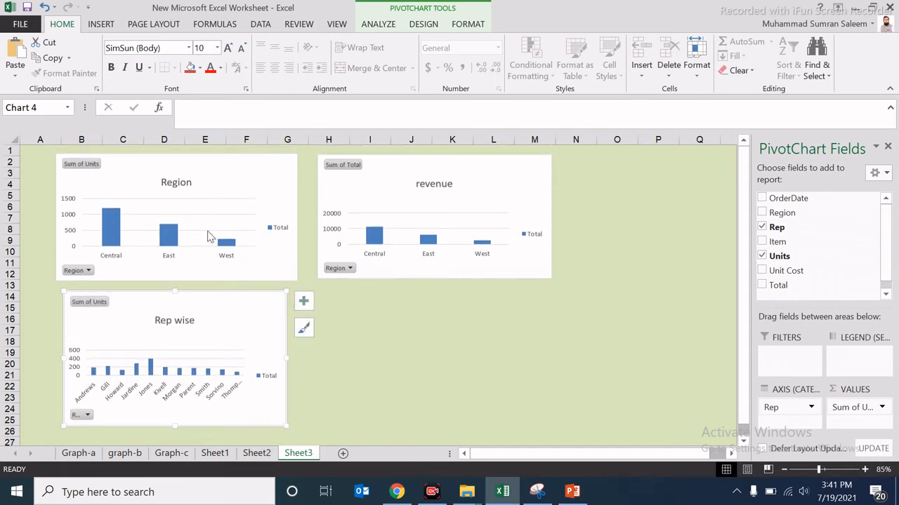
click(225, 200)
click(473, 355)
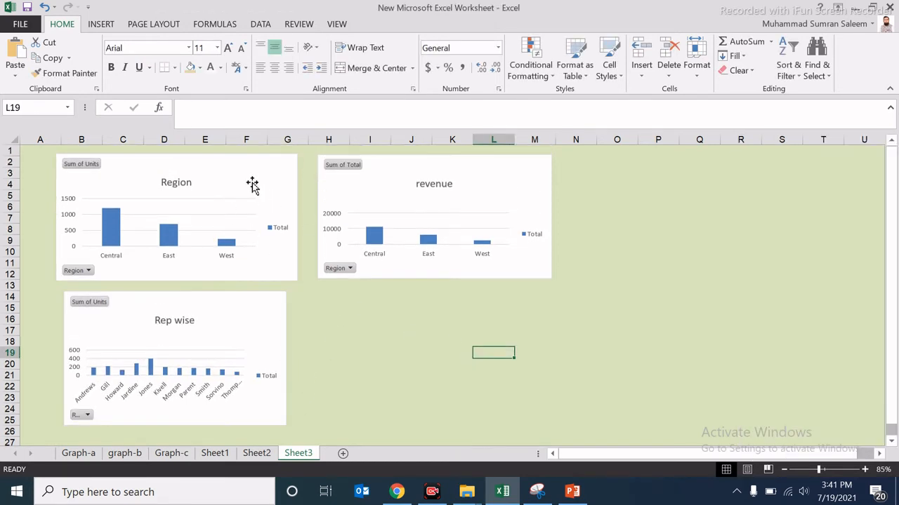
Insert slicers for Region, Rep, Unit Cost and Total from the Region chart
right_click(252, 183)
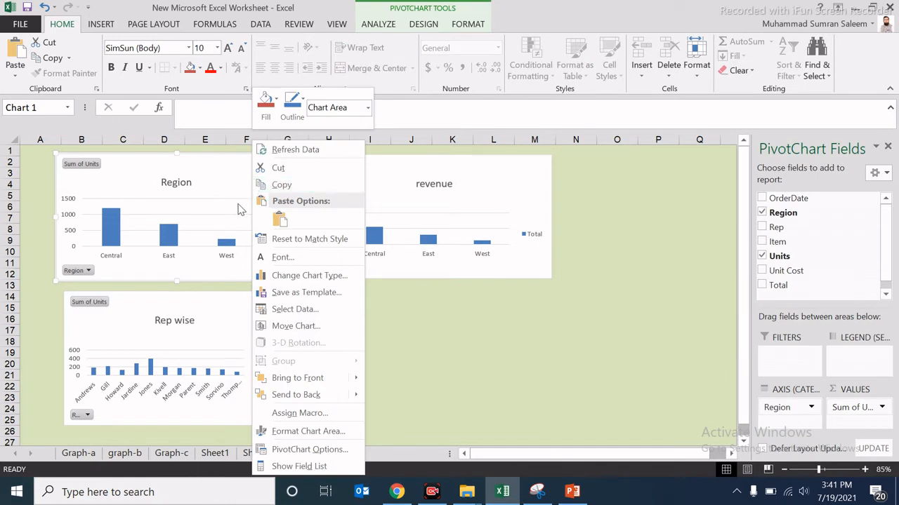
click(217, 184)
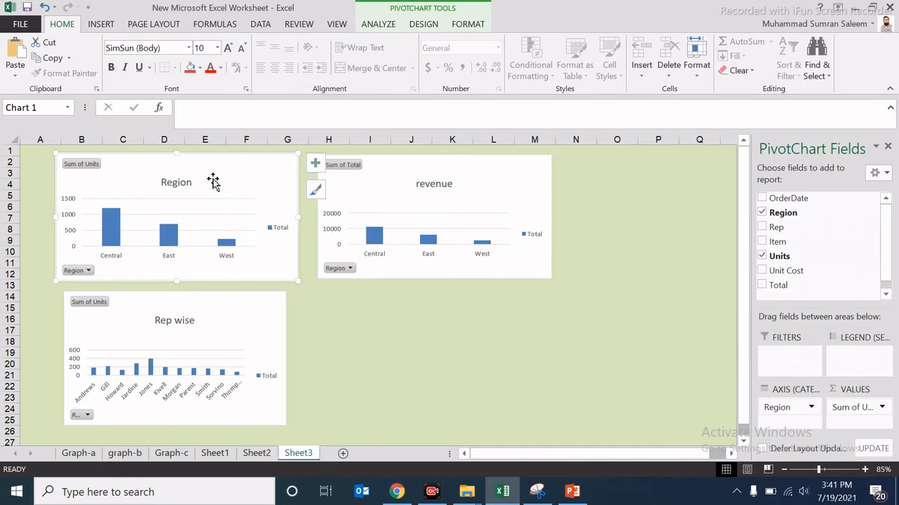
click(377, 23)
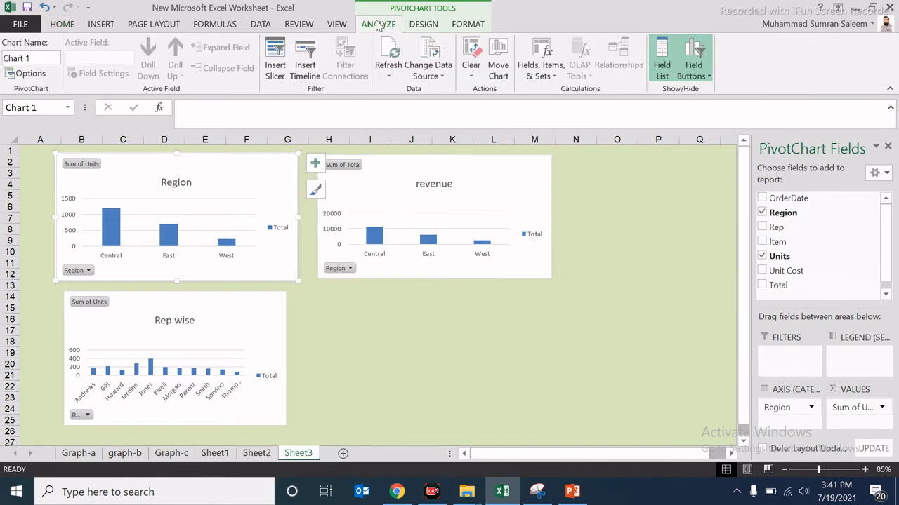
click(274, 63)
drag(427, 110, 621, 127)
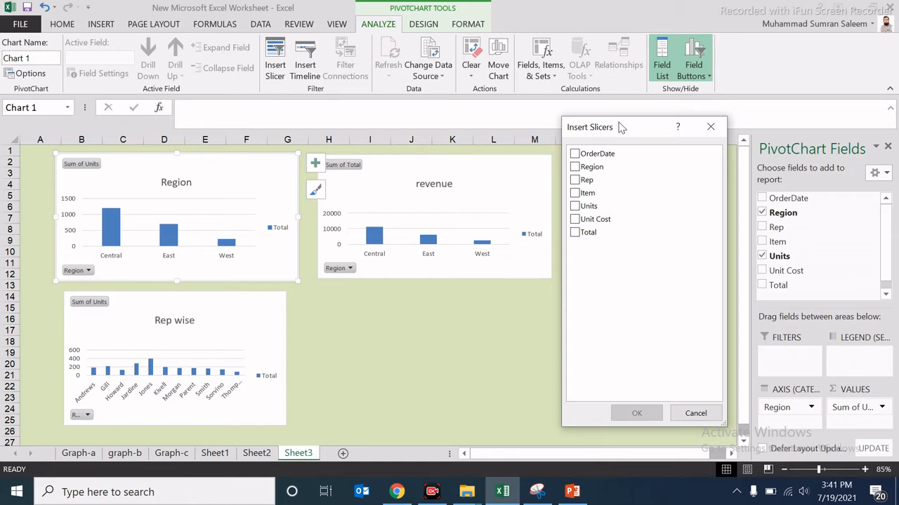
click(580, 172)
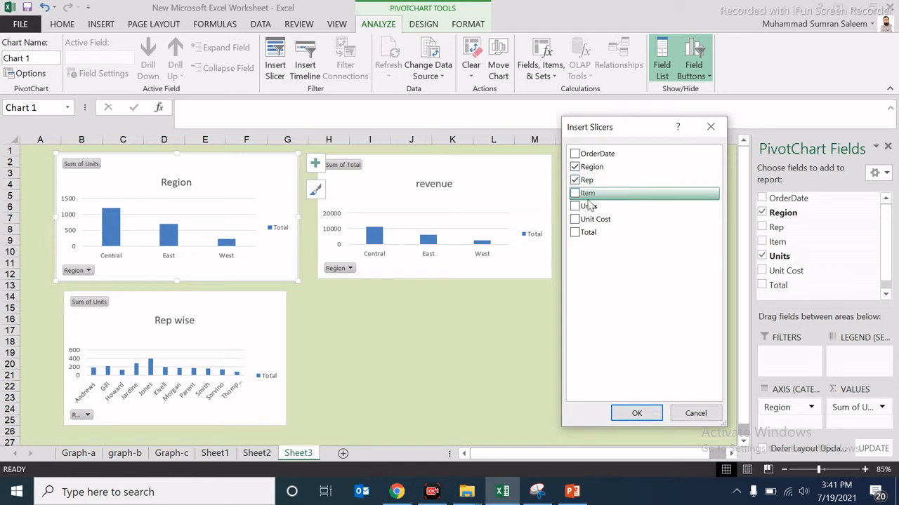
click(580, 222)
click(580, 232)
click(618, 411)
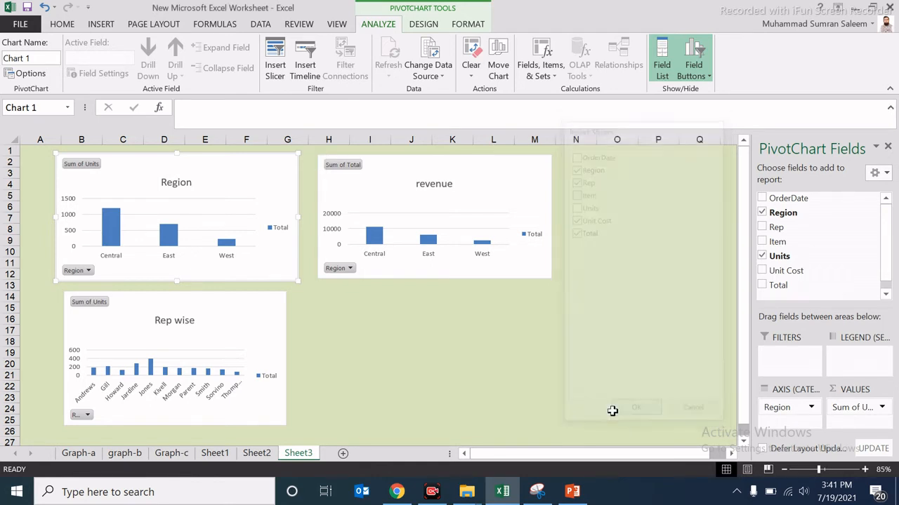
Move the Total slicer clear of the charts and cut it from Sheet3
drag(444, 267, 681, 168)
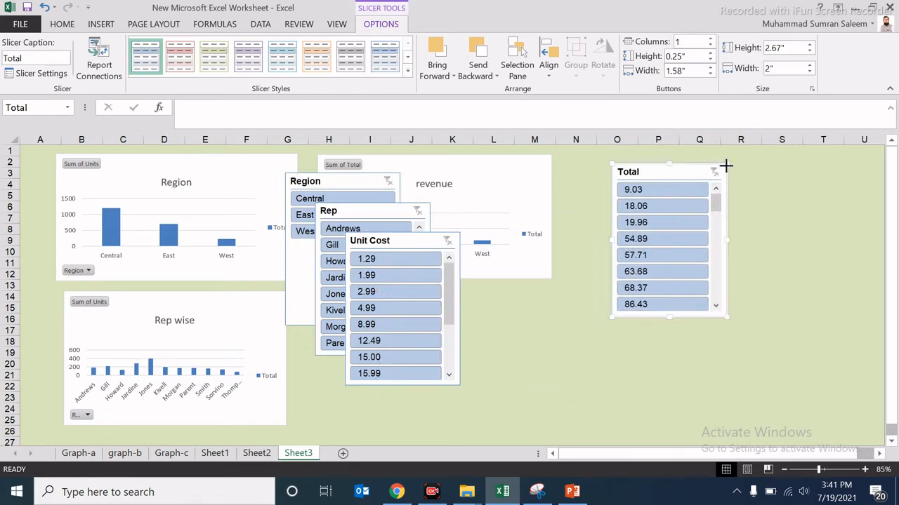
right_click(687, 173)
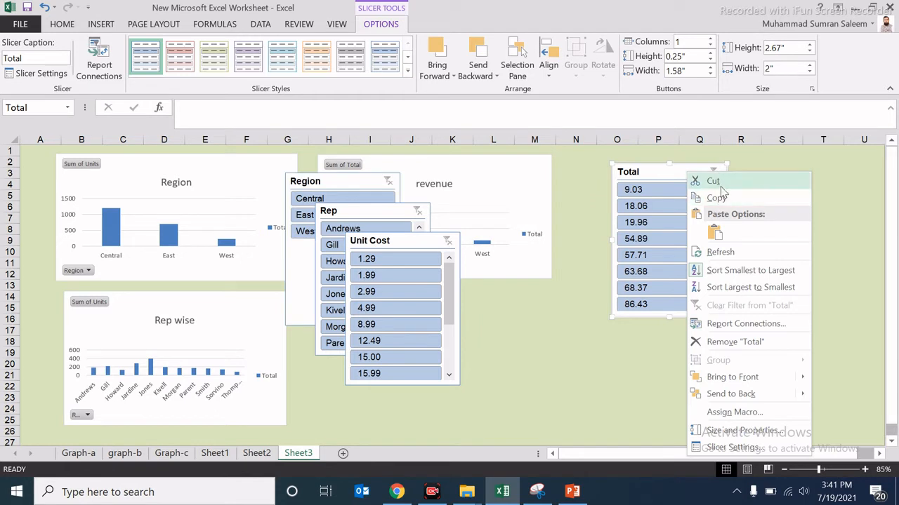
click(713, 182)
Move the Unit Cost slicer clear of the charts and cut it from Sheet3
drag(432, 246, 760, 160)
right_click(734, 172)
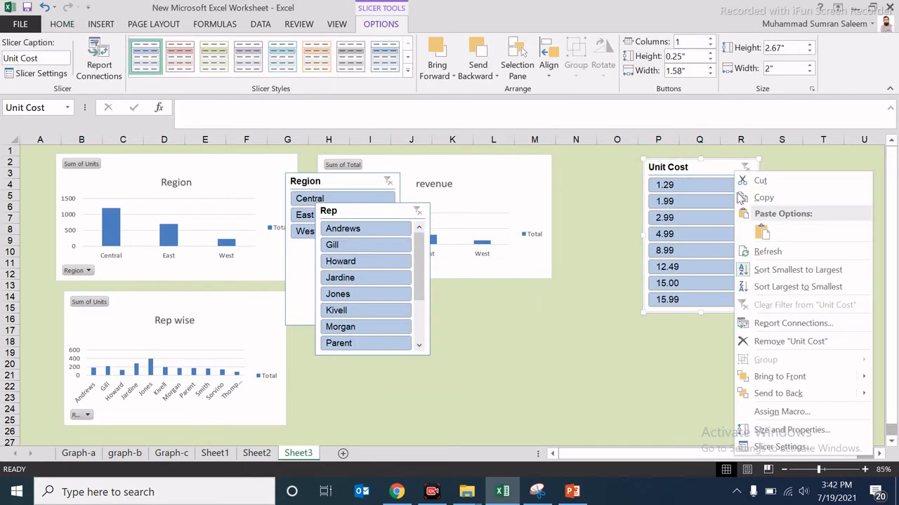
click(762, 179)
Place the Rep and Region slicers side by side beyond the revenue chart and give the Region slicer the light orange style
drag(376, 219, 629, 173)
drag(337, 184, 743, 172)
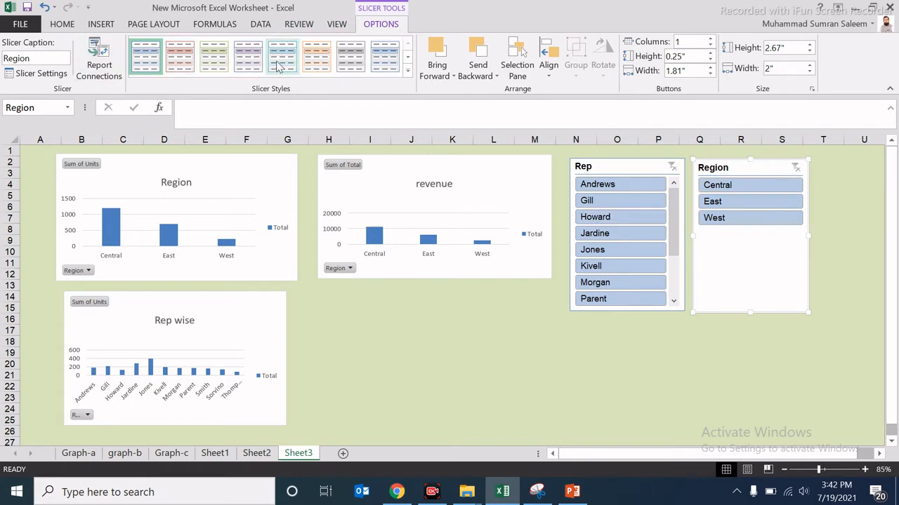
click(316, 56)
Insert an OrderDate slicer from the revenue chart
click(630, 167)
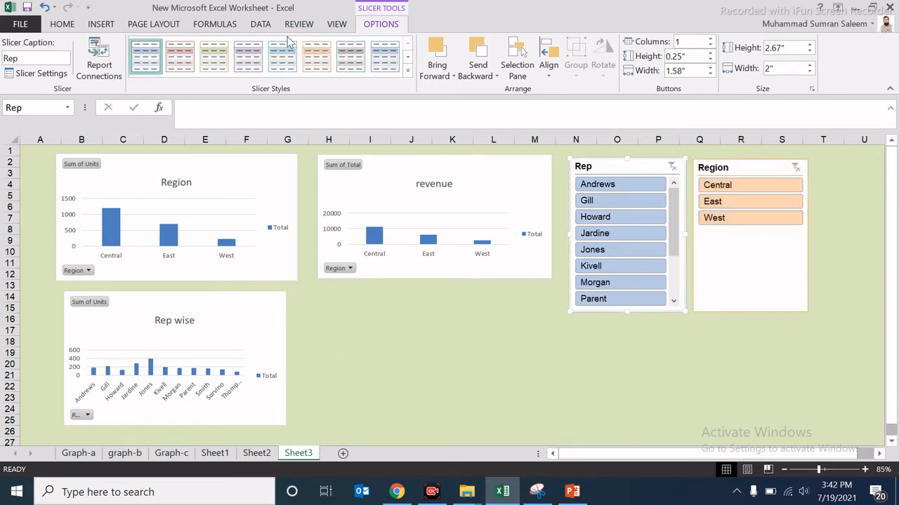
click(260, 25)
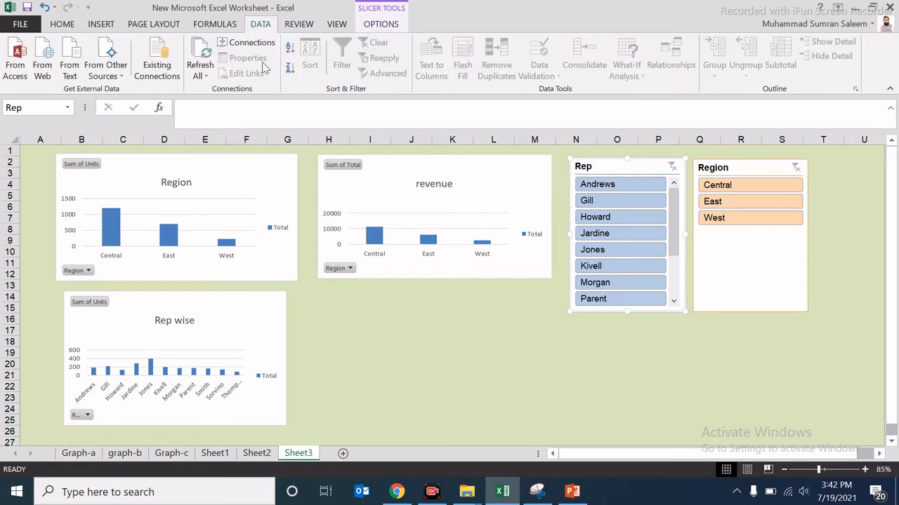
click(254, 196)
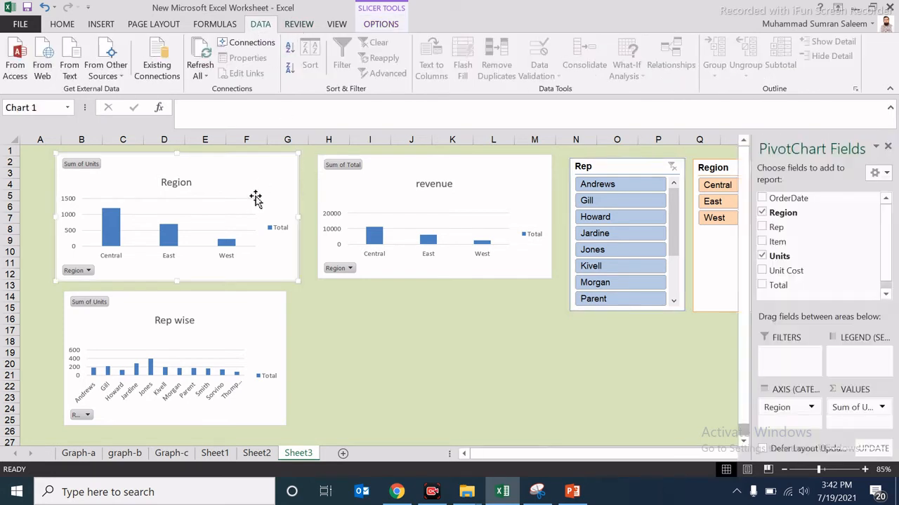
click(408, 181)
click(374, 25)
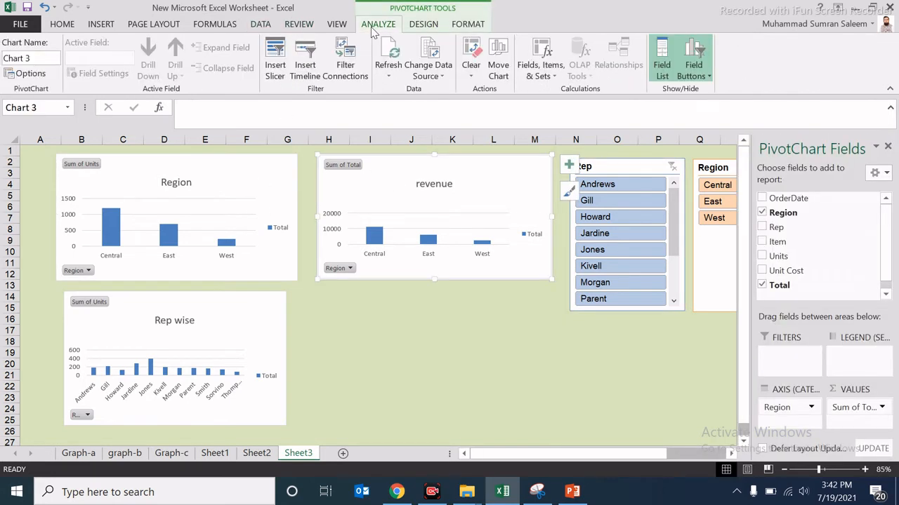
click(275, 60)
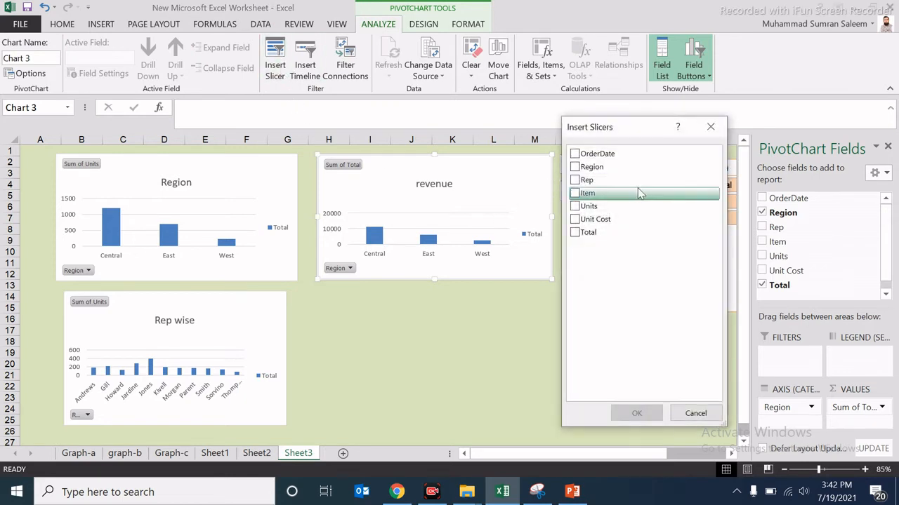
drag(634, 135, 469, 125)
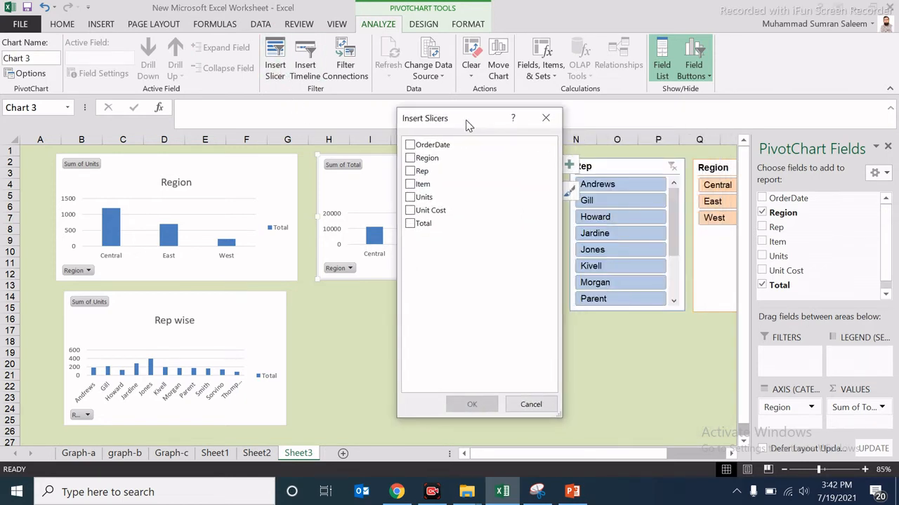
click(430, 146)
click(469, 405)
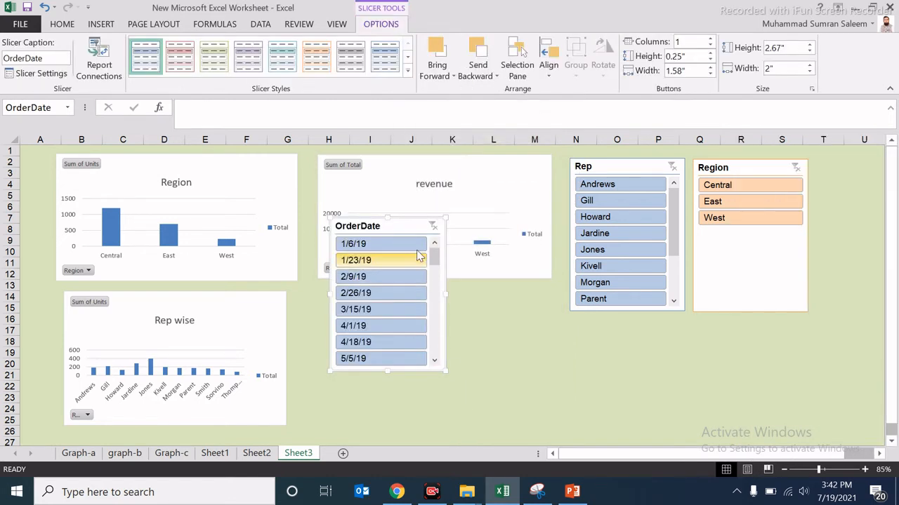
Move the OrderDate slicer below the revenue chart and filter it to 1/6/19
drag(415, 226, 489, 288)
click(475, 309)
Apply the dark orange slicer style to the OrderDate slicer
click(407, 71)
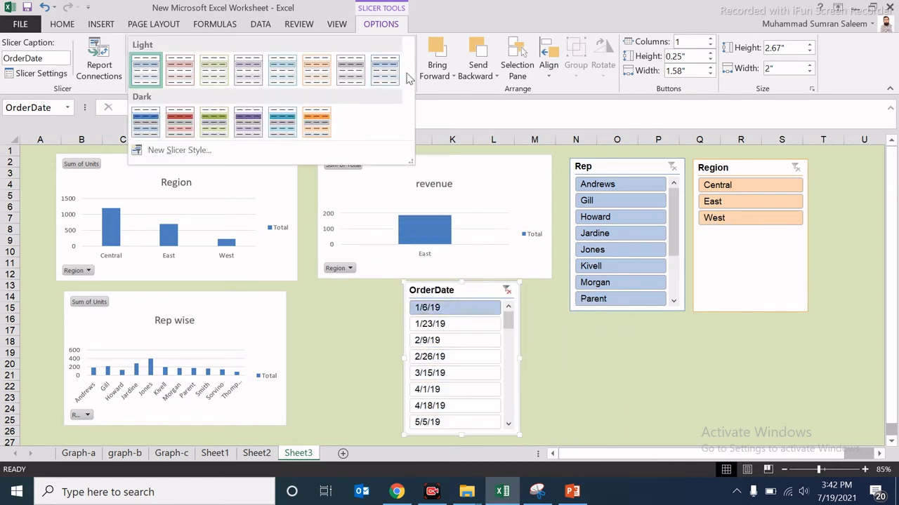
click(327, 122)
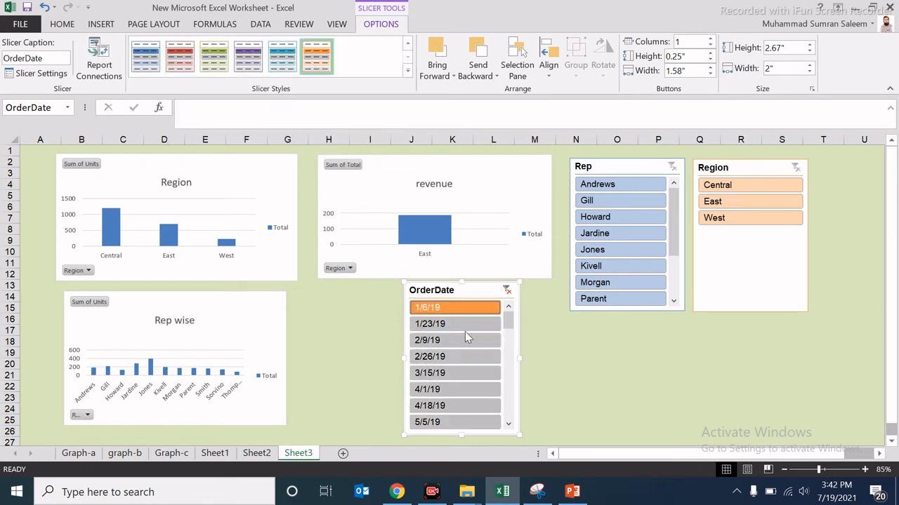
click(558, 352)
Arrange the OrderDate, Rep and Region slicers in a row beneath the revenue chart, starting beside the Rep wise chart
drag(487, 292, 407, 292)
drag(632, 167, 509, 293)
drag(750, 171, 635, 295)
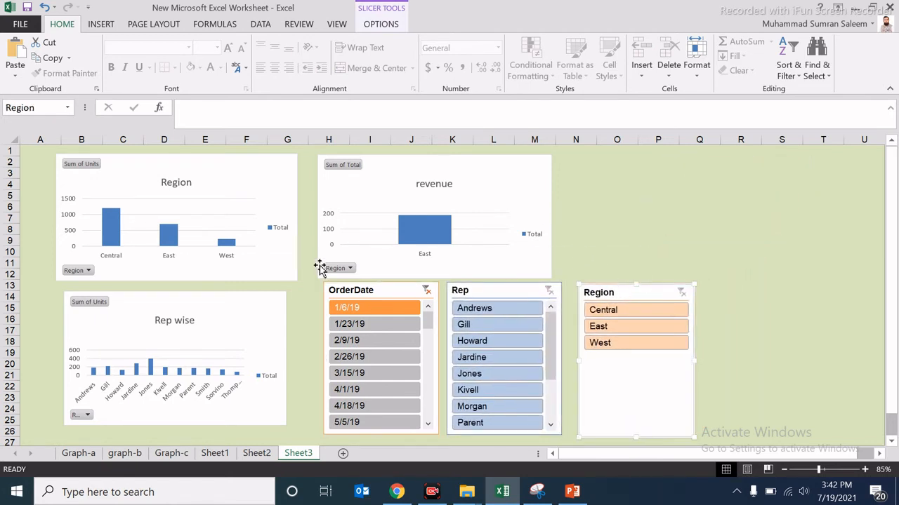
Add data labels to the columns of the Region chart
click(485, 194)
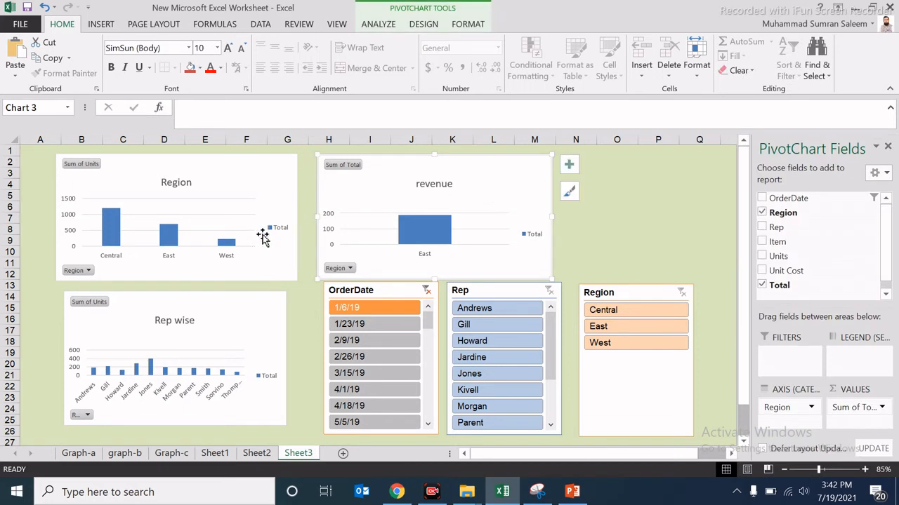
click(134, 366)
click(126, 351)
click(116, 247)
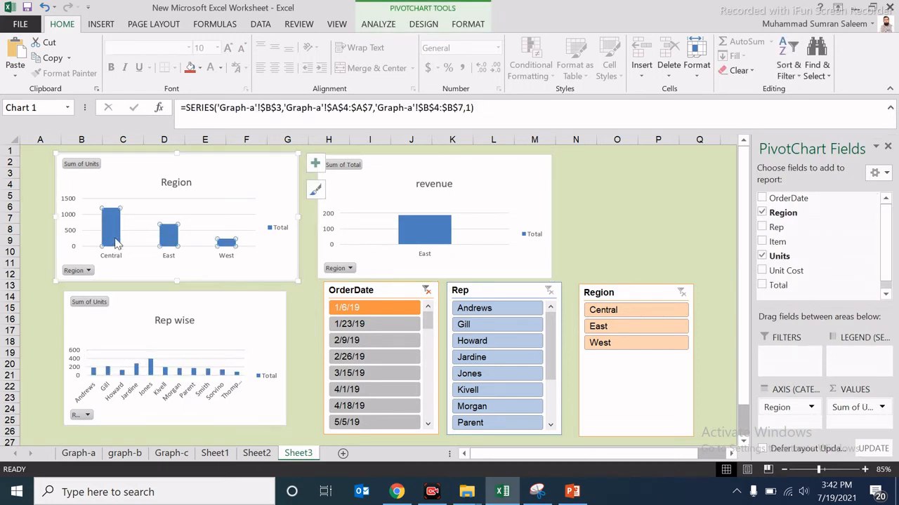
right_click(116, 248)
key(Escape)
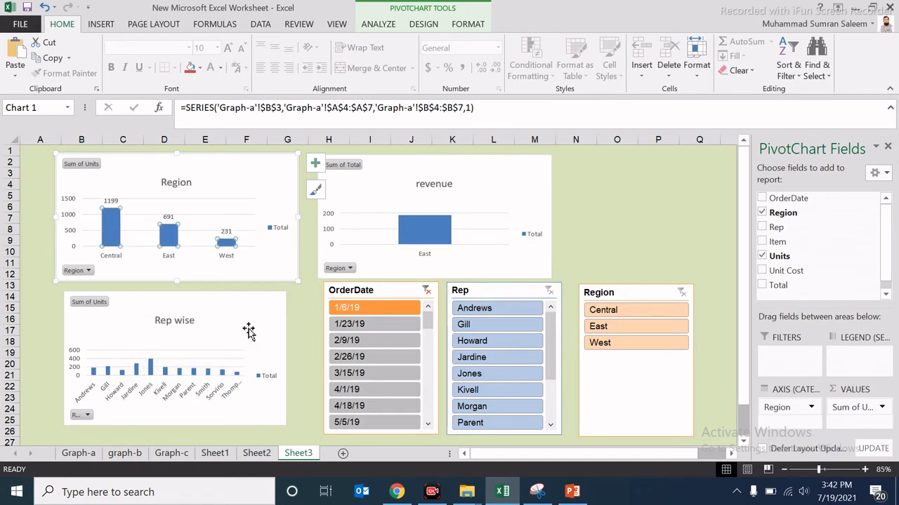
click(425, 257)
click(425, 231)
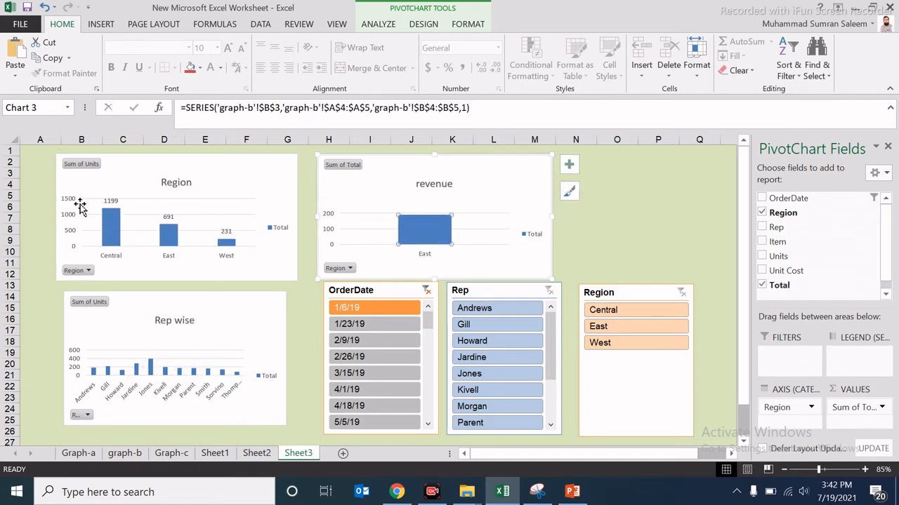
click(75, 181)
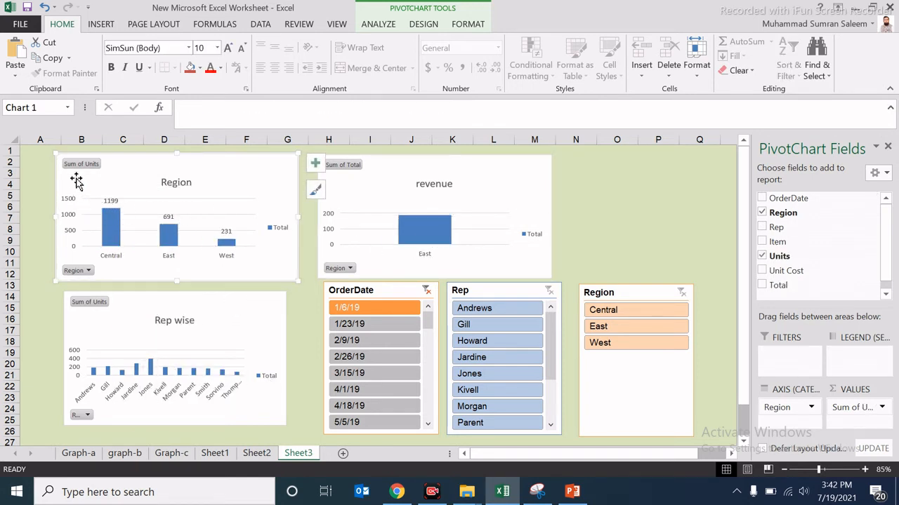
click(89, 271)
click(153, 254)
click(211, 199)
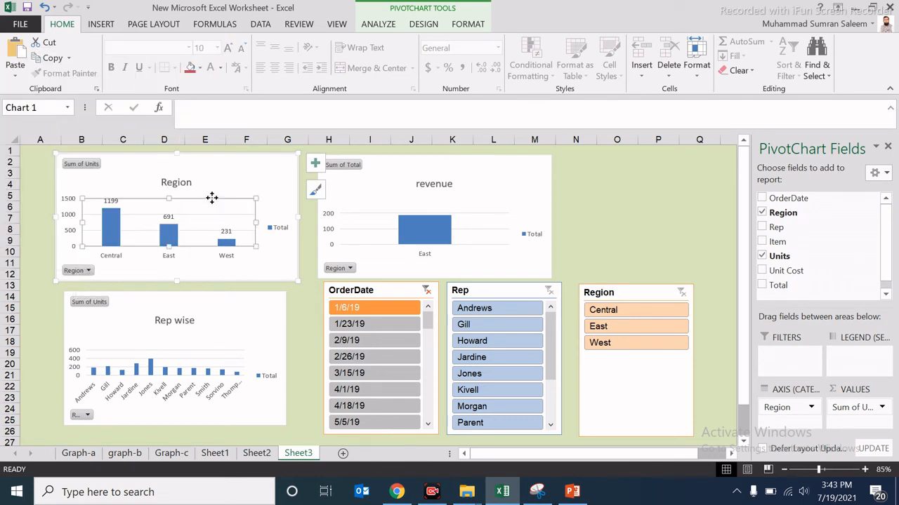
right_click(212, 199)
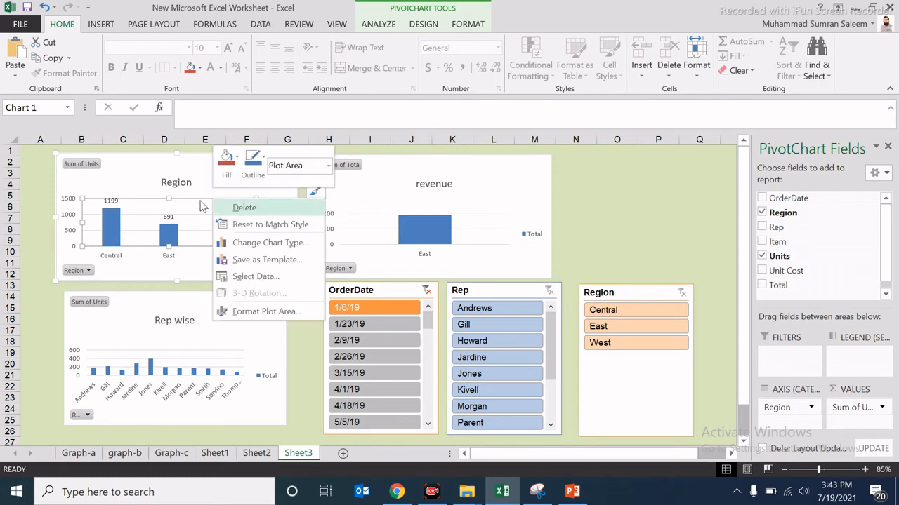
click(162, 206)
click(407, 210)
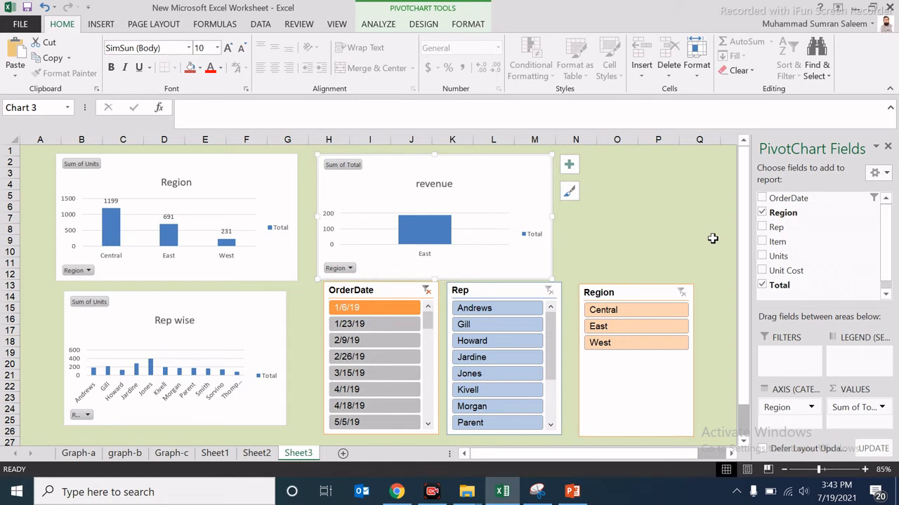
click(644, 226)
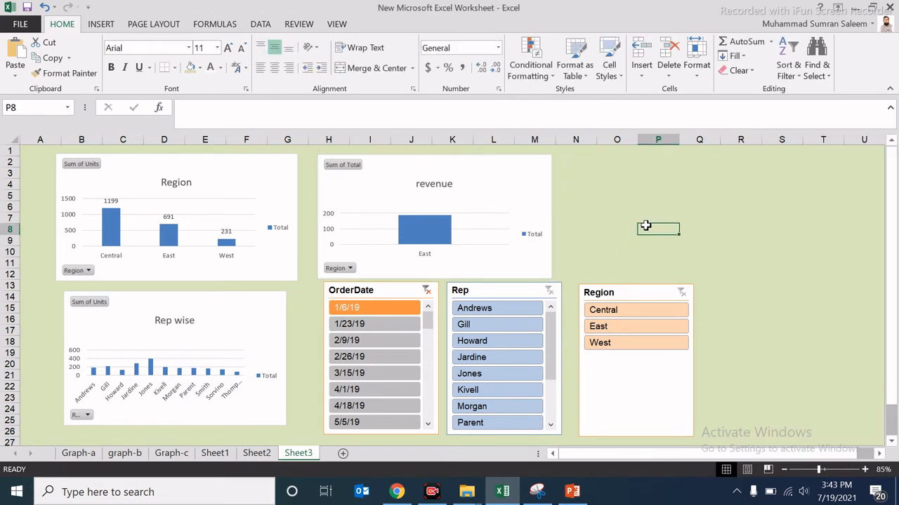
Filter the Region chart by the second and fourth reps in turn, and by East with its first two available reps
click(500, 324)
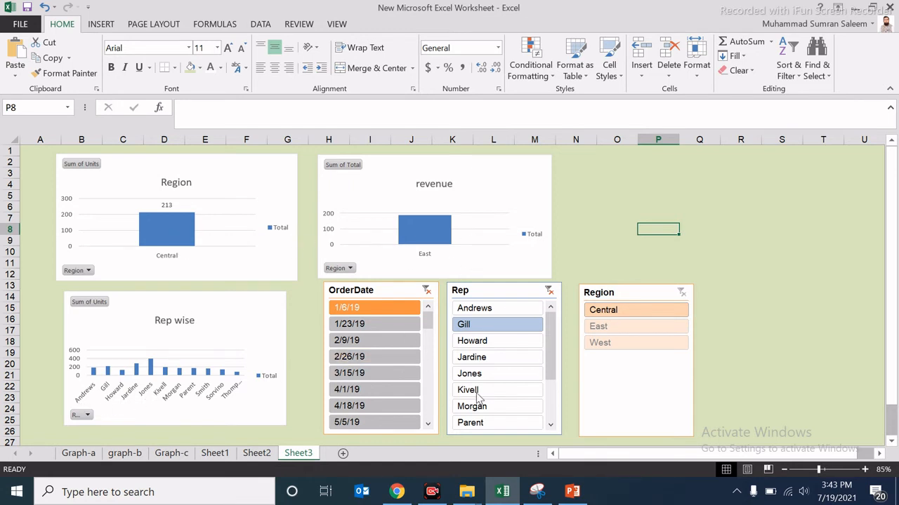
click(483, 361)
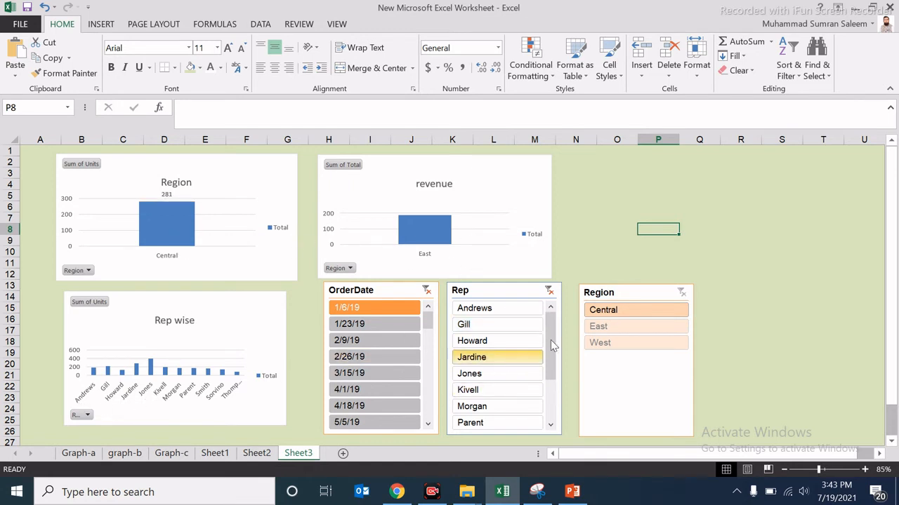
click(611, 333)
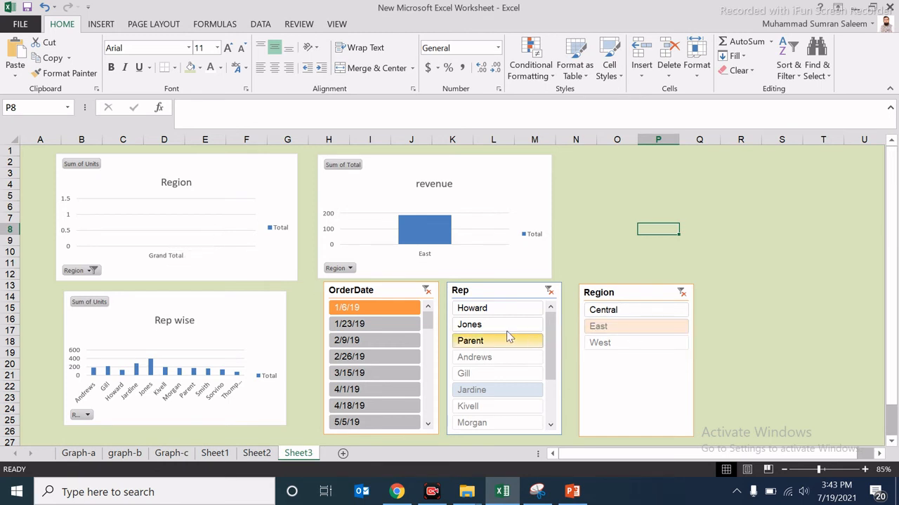
click(500, 309)
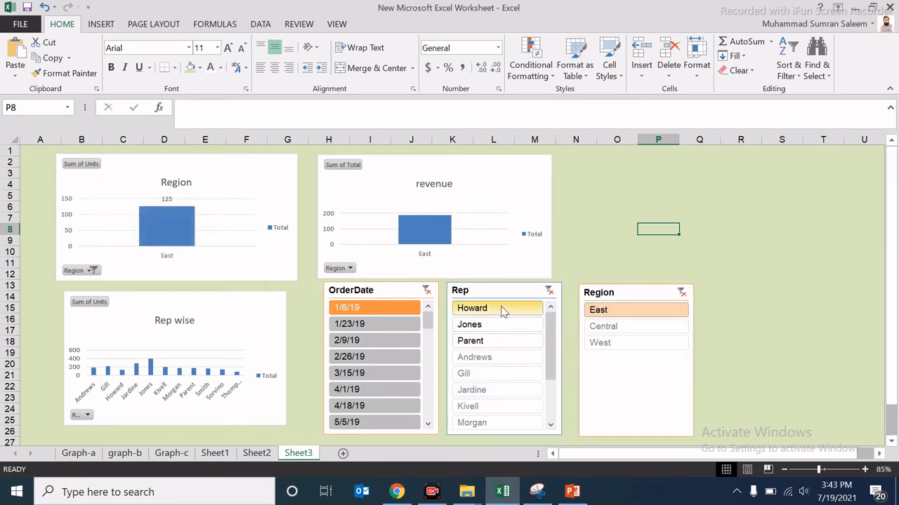
click(475, 325)
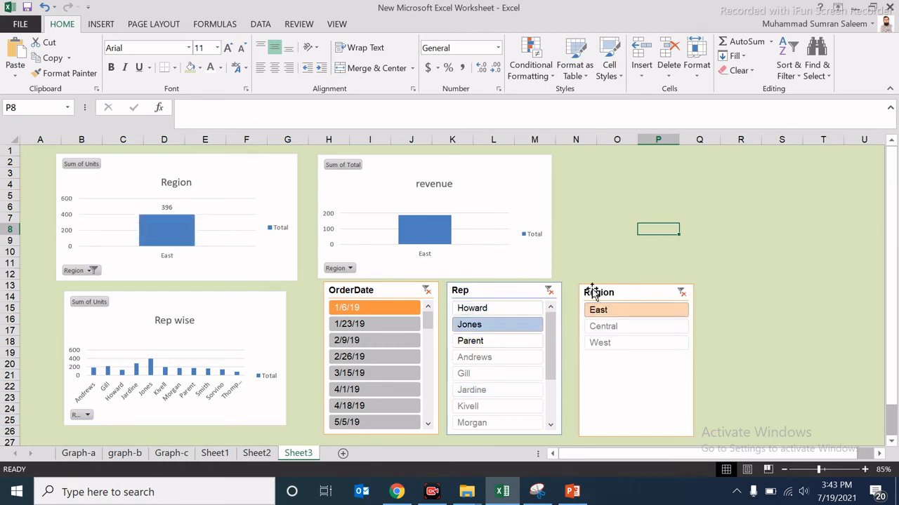
Filter the Region chart to the Central region and the fourth rep listed for it
click(634, 327)
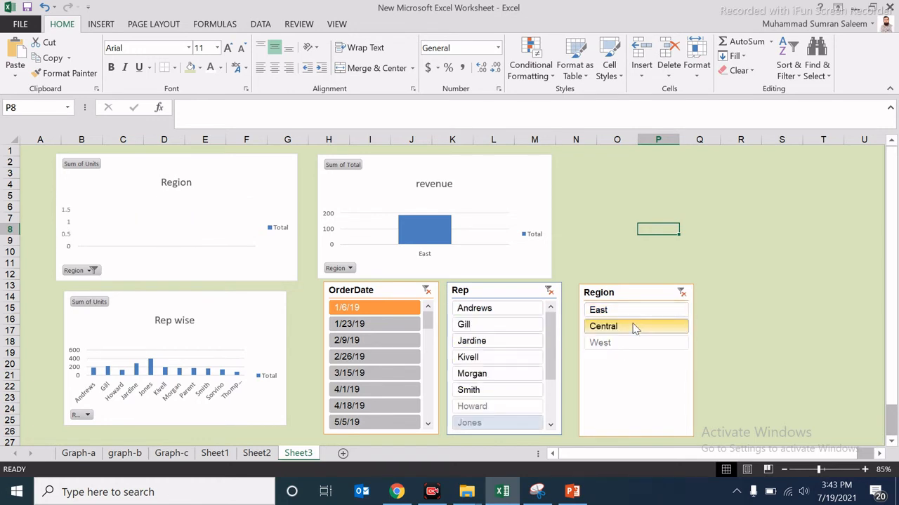
click(490, 359)
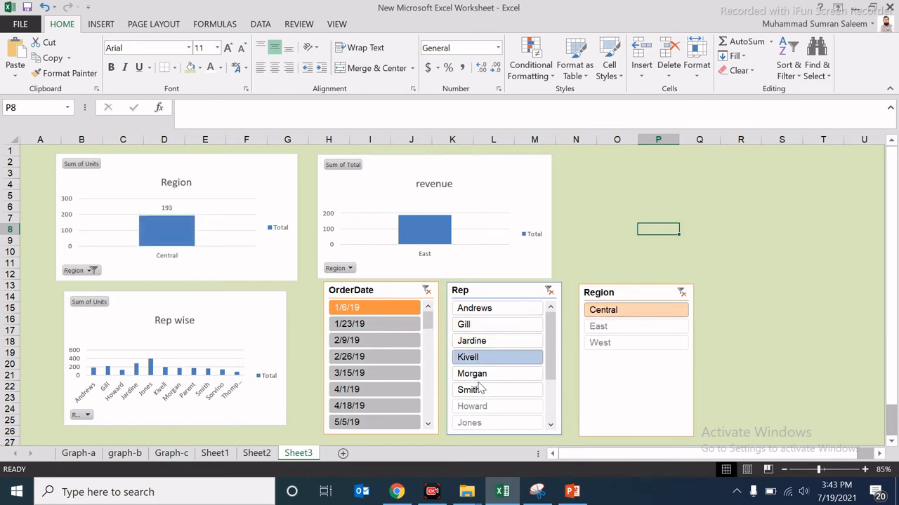
scroll(484, 387, down, 6)
scroll(492, 262, up, 4)
scroll(552, 275, down, 3)
scroll(556, 251, up, 3)
Switch the Region slicer through East to West and filter by each of West's two available reps, ending on the second
click(598, 259)
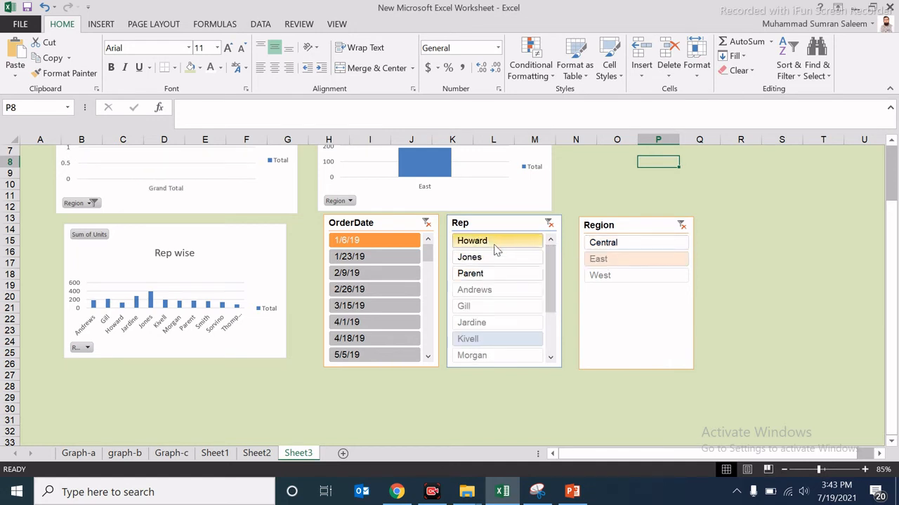
click(601, 280)
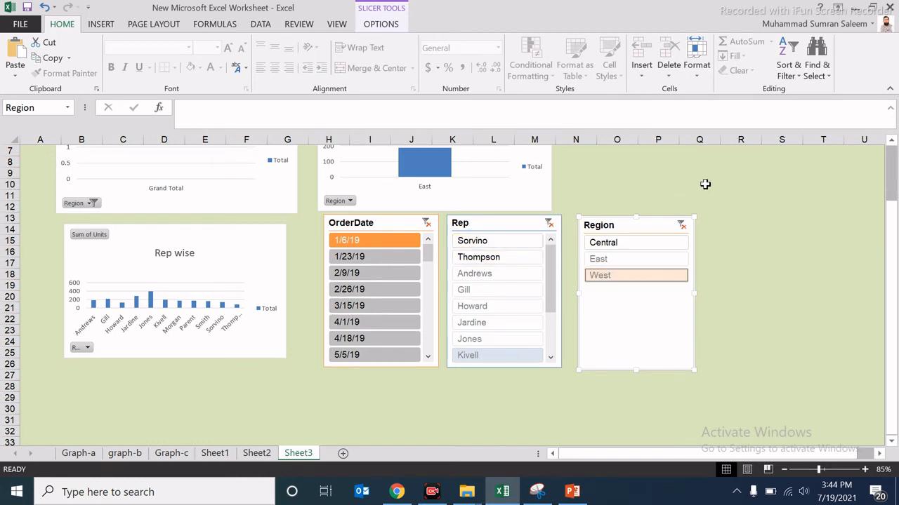
drag(892, 241, 892, 181)
click(511, 310)
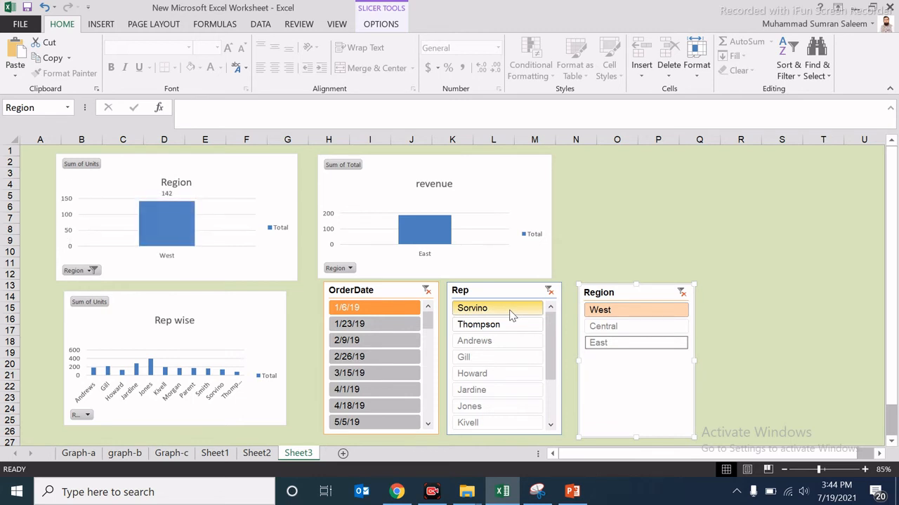
click(495, 328)
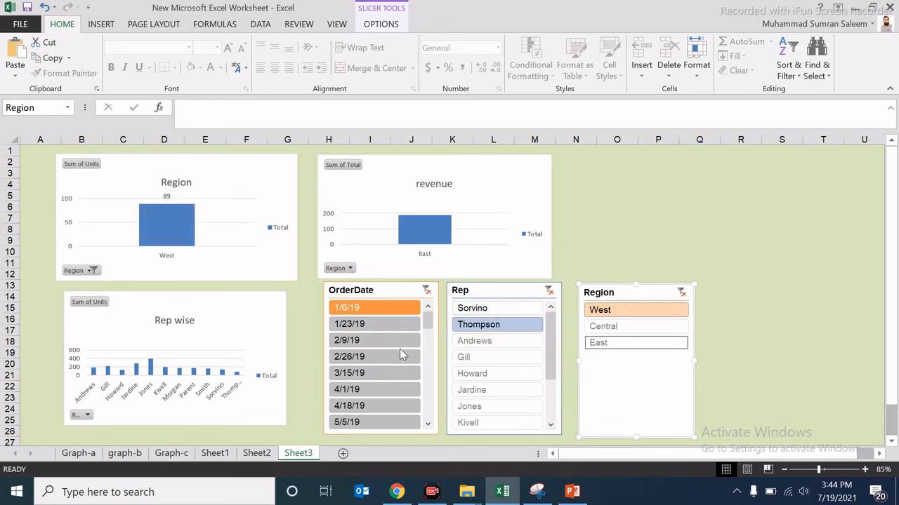
Filter the revenue chart by order dates 3/15/19, 4/18/19, 8/24/20 and 7/4/20 in turn with the OrderDate slicer
click(383, 373)
click(376, 404)
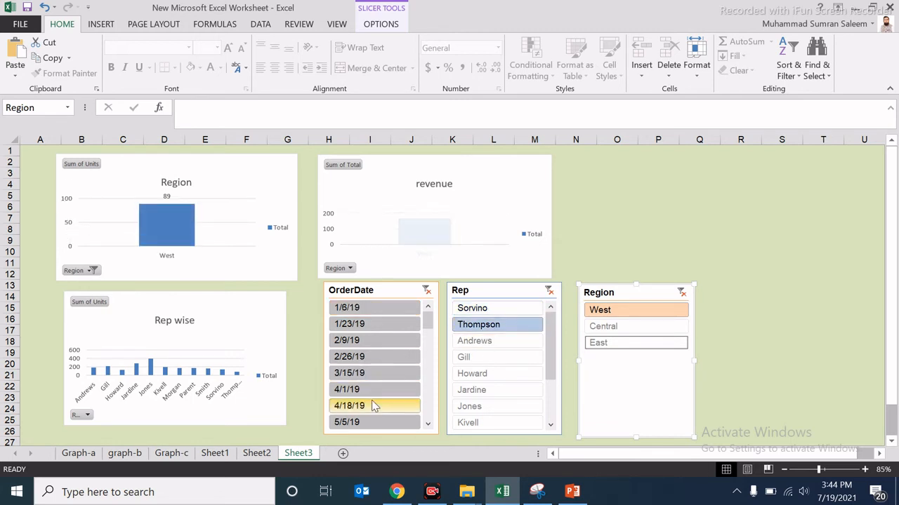
drag(428, 321, 429, 398)
click(384, 395)
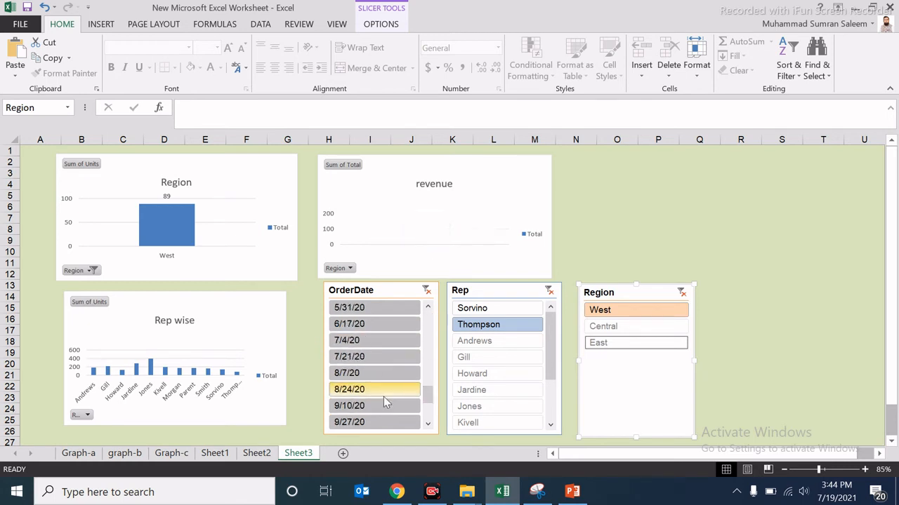
click(405, 347)
drag(431, 395, 429, 319)
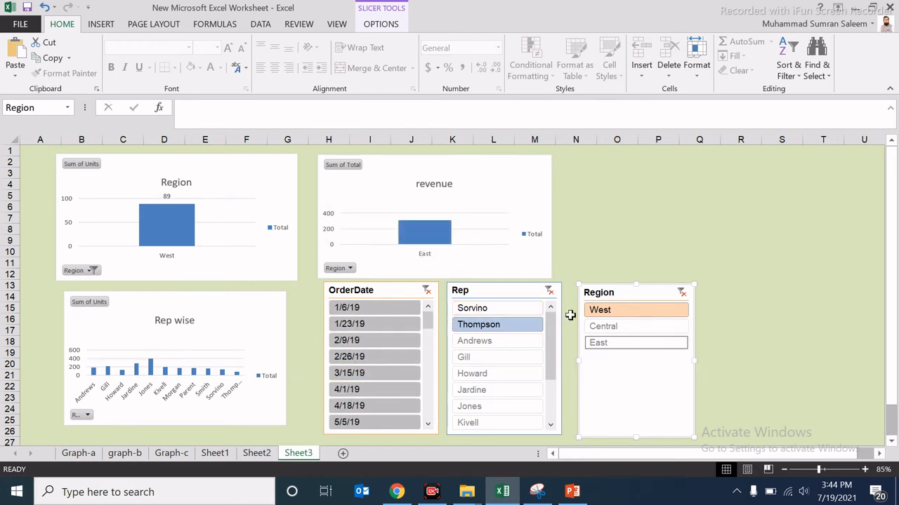
Filter by West's first available rep, switch to Central, clear the Region and Rep slicer filters, and filter the Region chart to Central
click(517, 309)
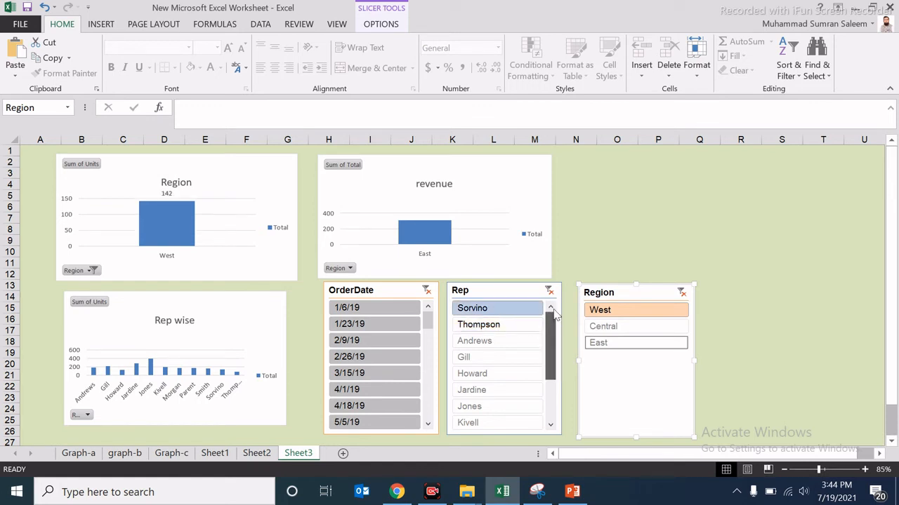
click(634, 327)
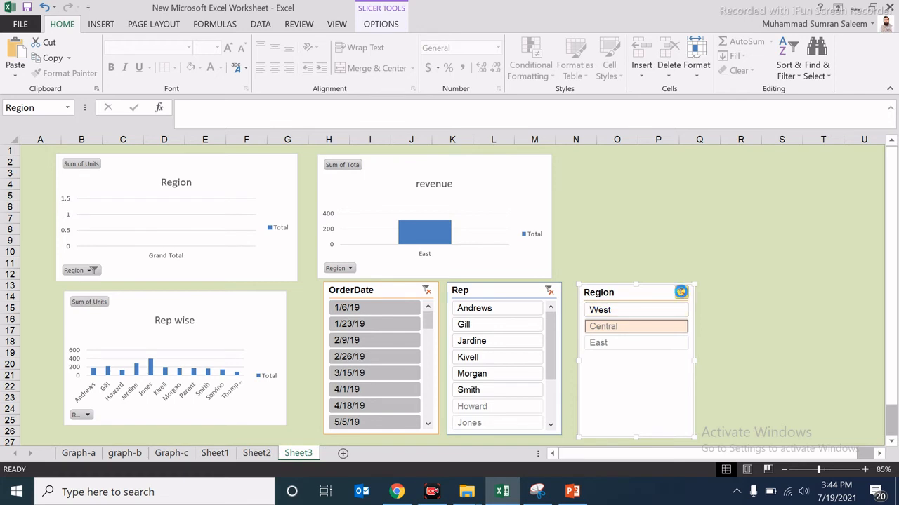
click(681, 292)
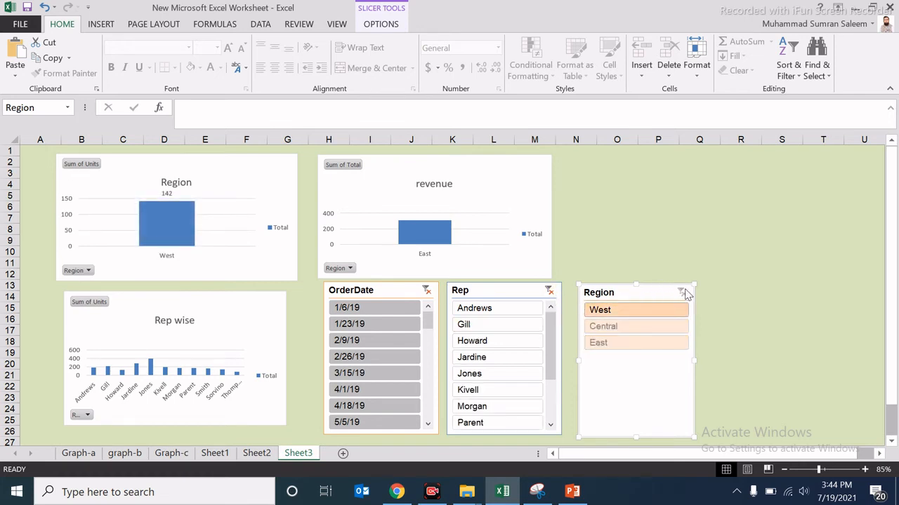
click(547, 291)
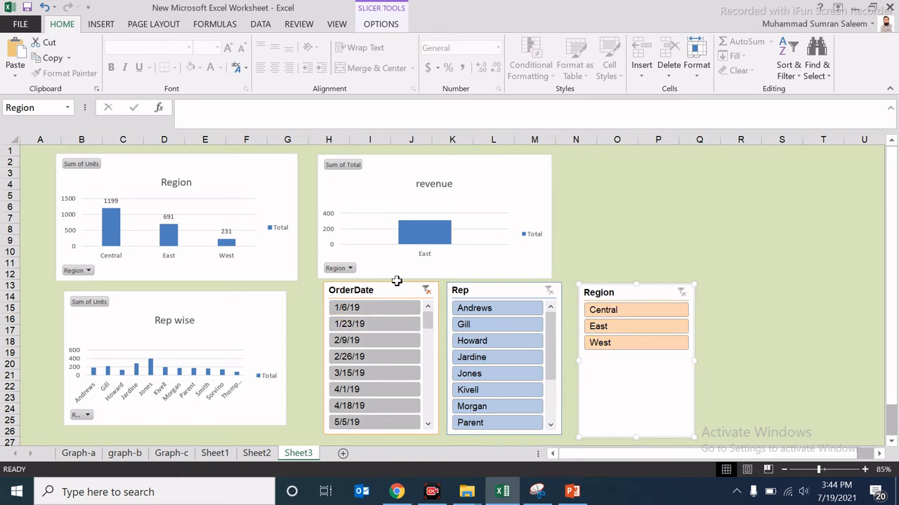
click(631, 308)
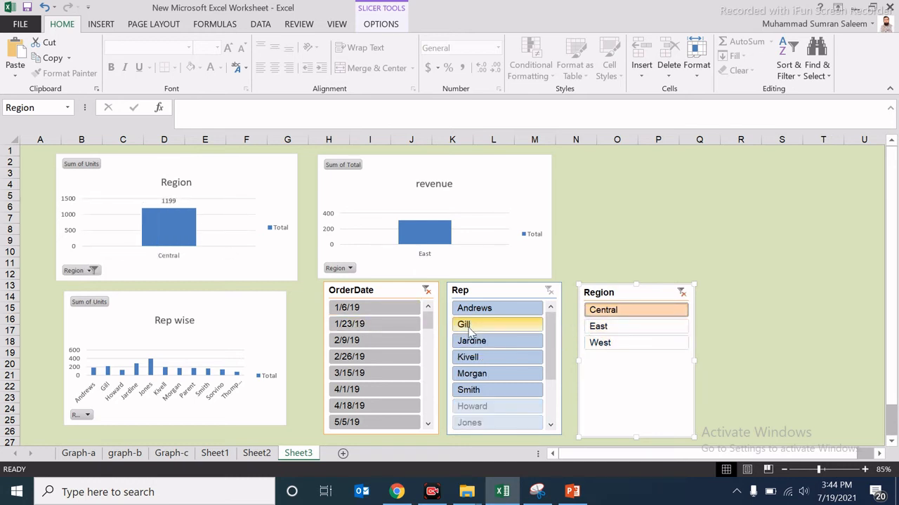
Insert a Rep slicer for the revenue chart and move it to the empty area beside the chart
click(493, 189)
right_click(493, 188)
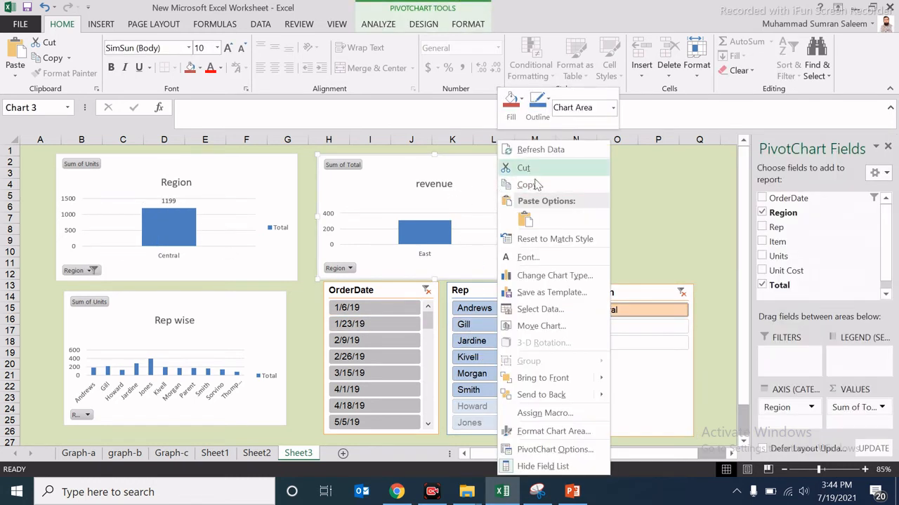
click(447, 172)
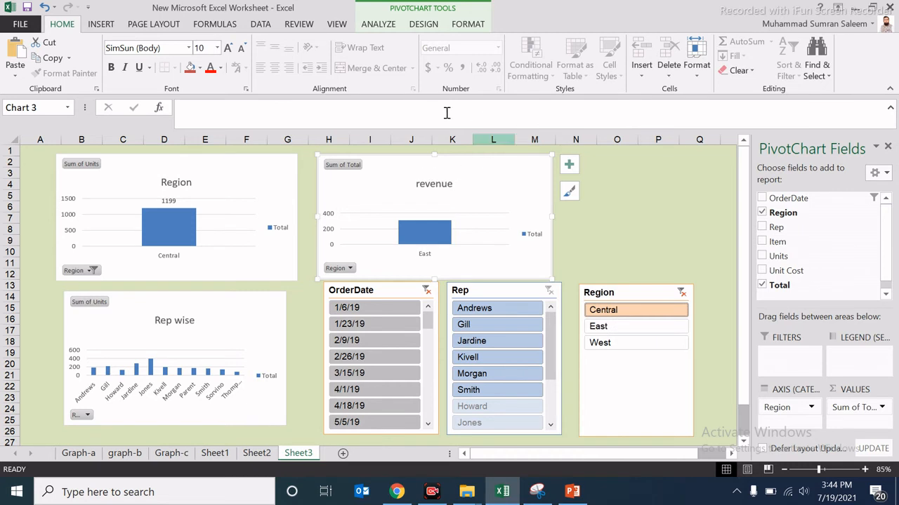
click(372, 24)
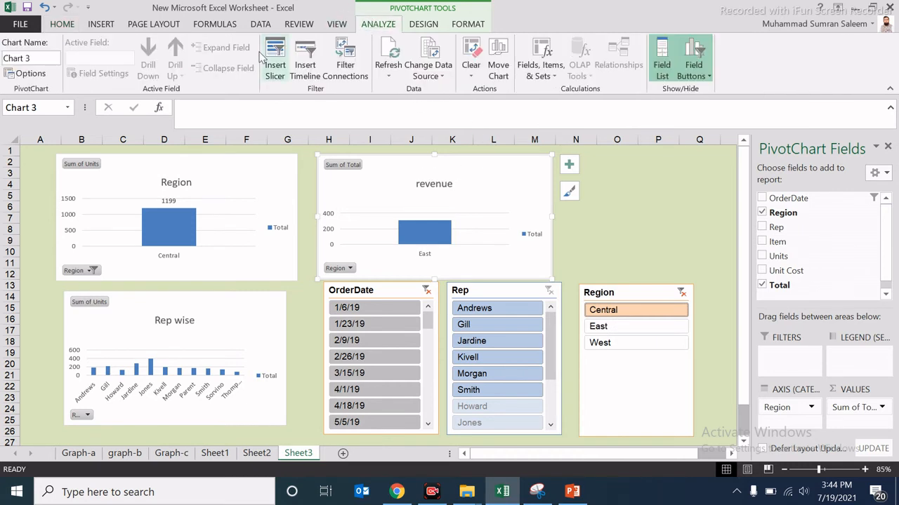
click(275, 61)
drag(454, 115, 567, 100)
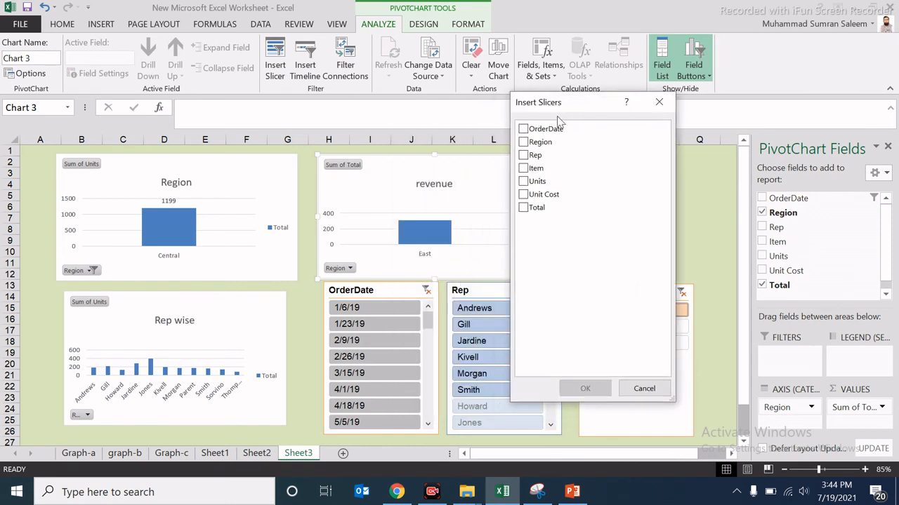
click(555, 155)
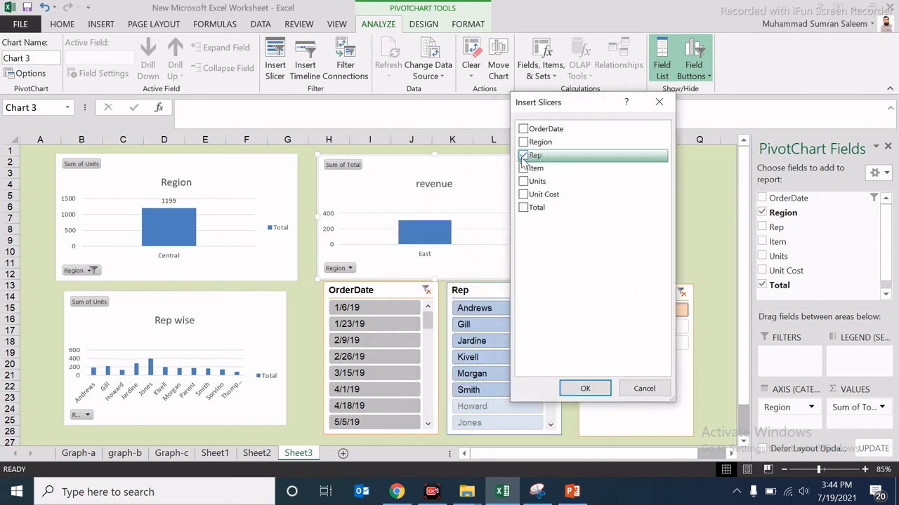
click(583, 389)
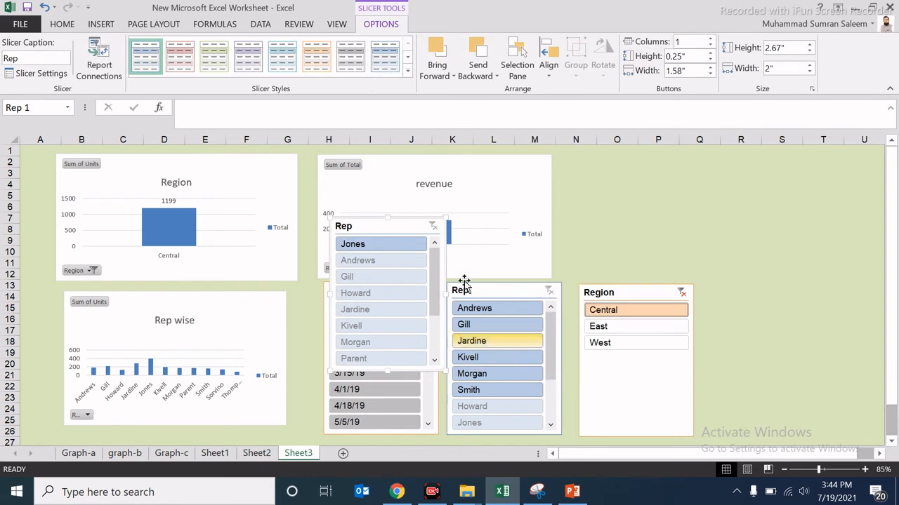
drag(379, 226, 730, 203)
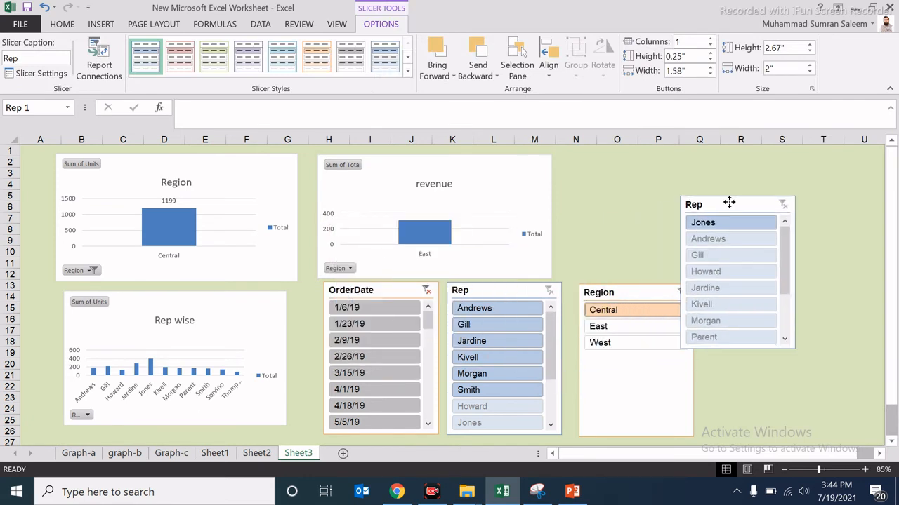
Cut the newly inserted Rep slicer from the dashboard and reselect the revenue chart
right_click(779, 201)
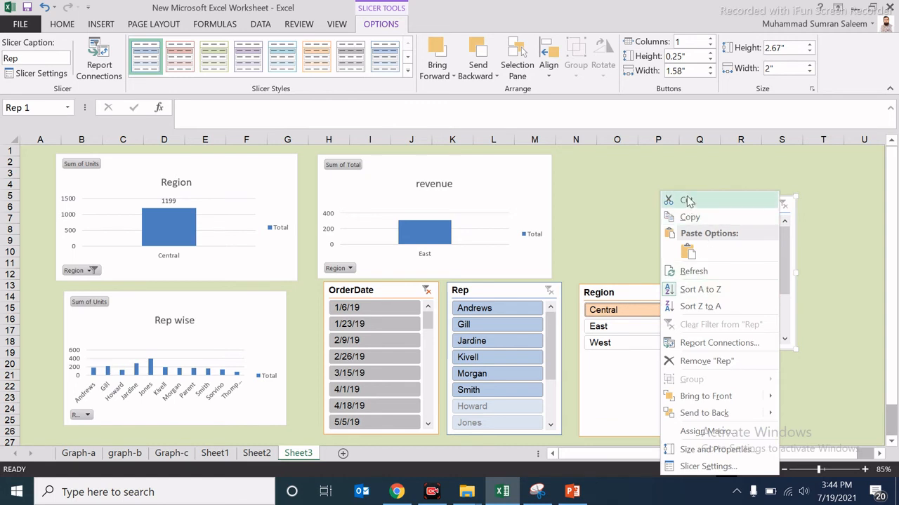
click(686, 201)
click(536, 165)
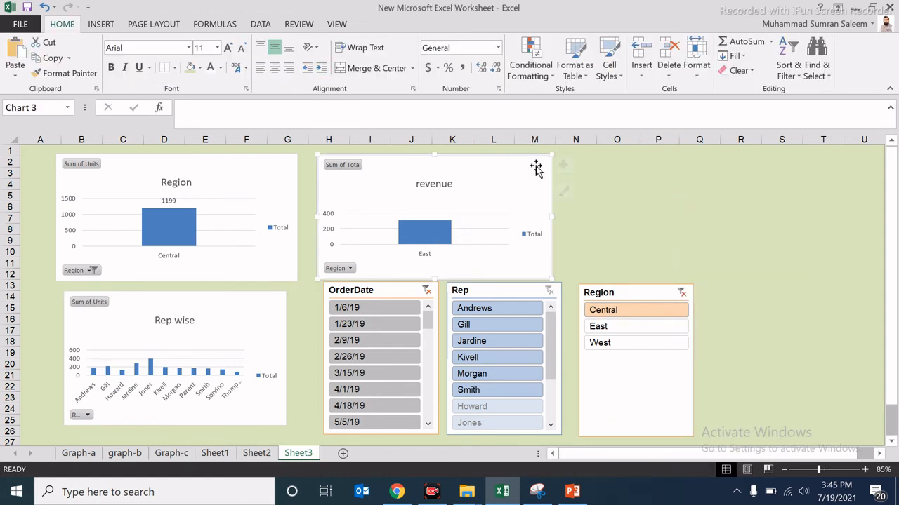
Filter the Region chart by East, West and Central in turn with the Region slicer
click(619, 327)
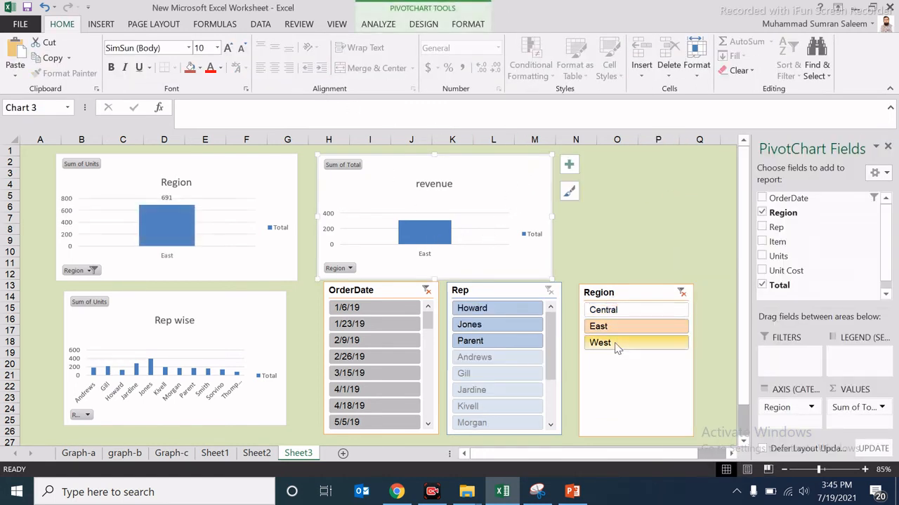
click(616, 343)
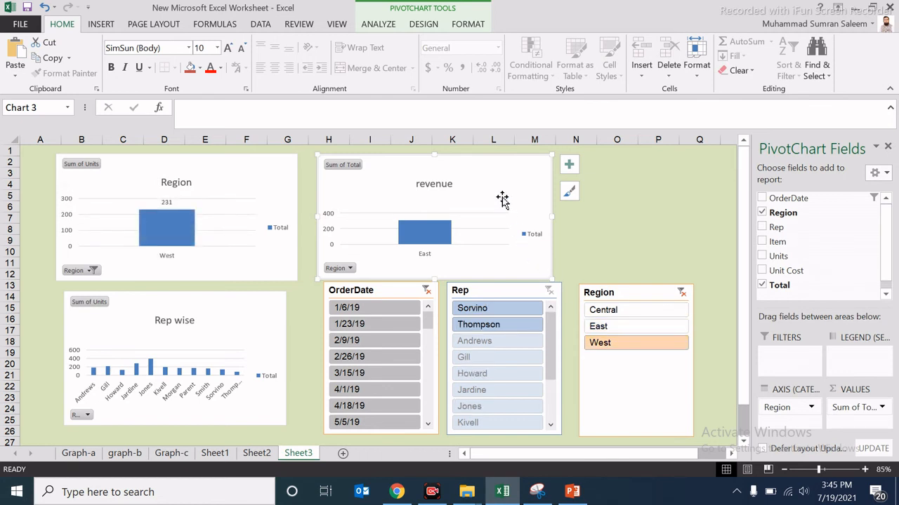
click(618, 310)
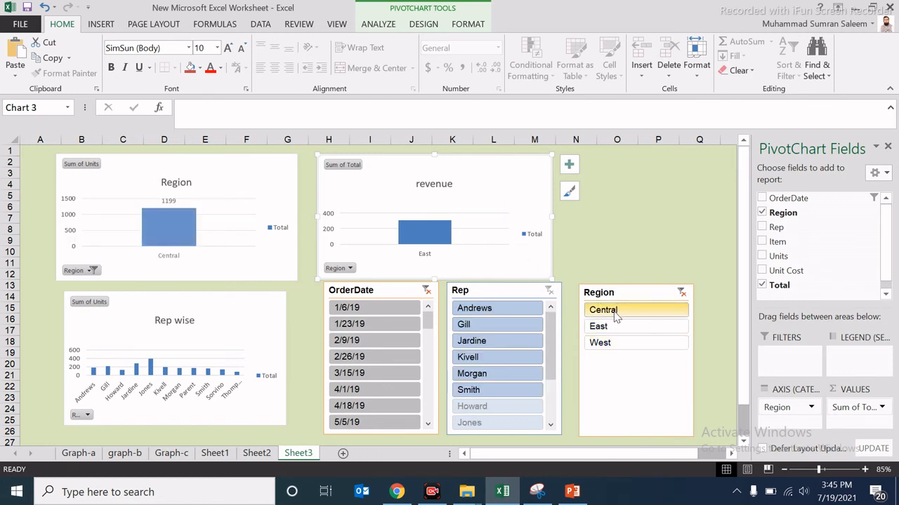
Examine the revenue PivotTable on graph-b and compare it with the source order table on Sheet1
click(120, 454)
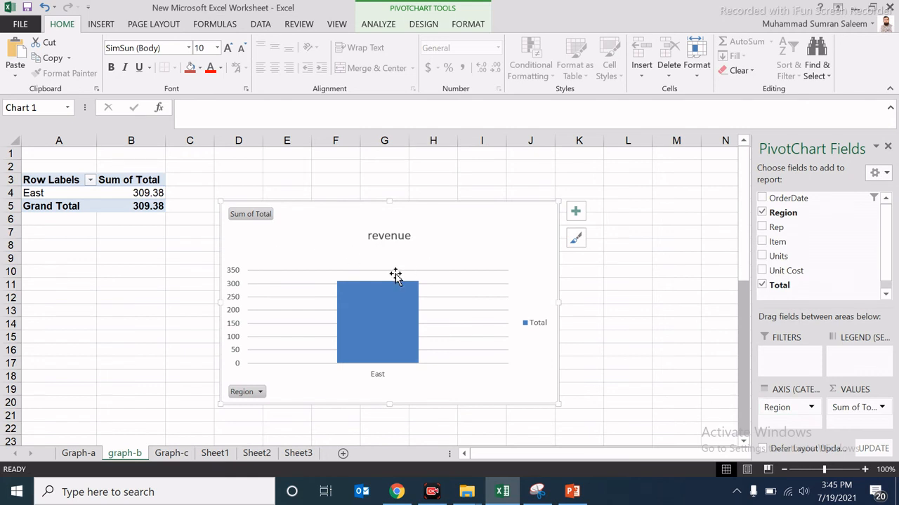
click(79, 194)
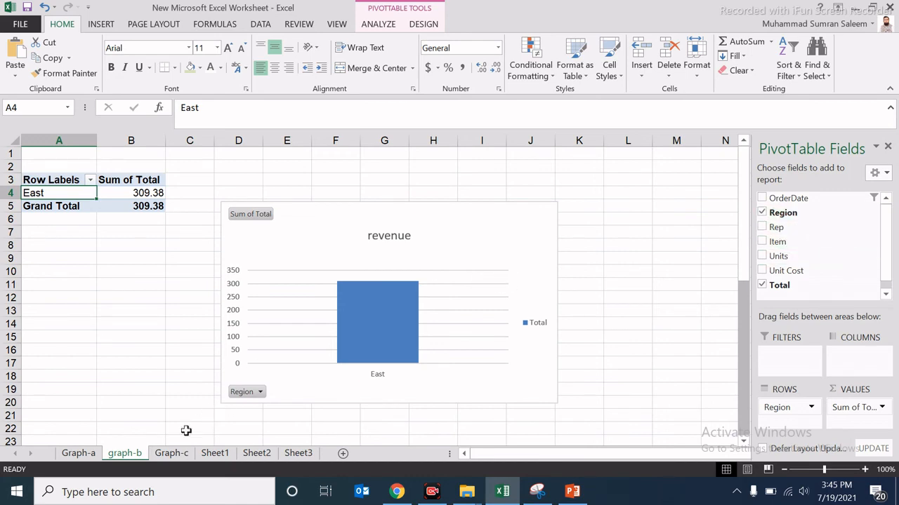
click(288, 457)
click(271, 458)
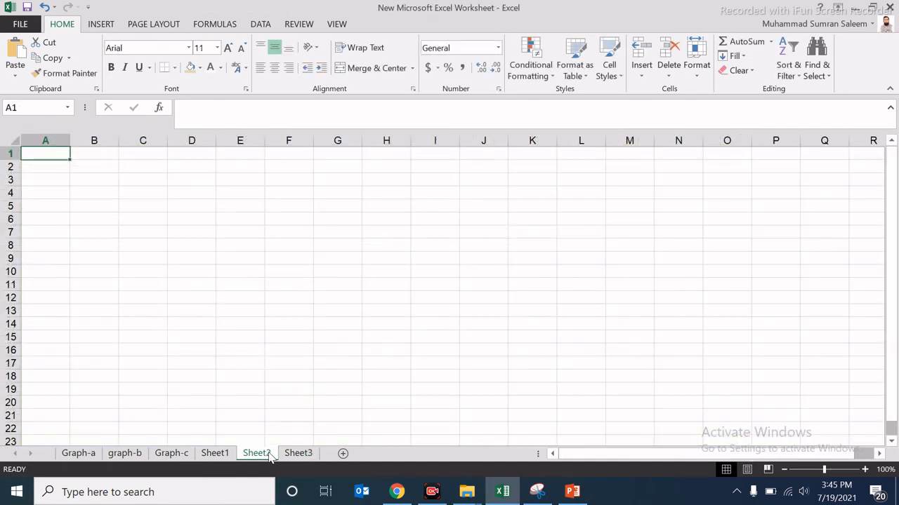
click(217, 454)
click(218, 264)
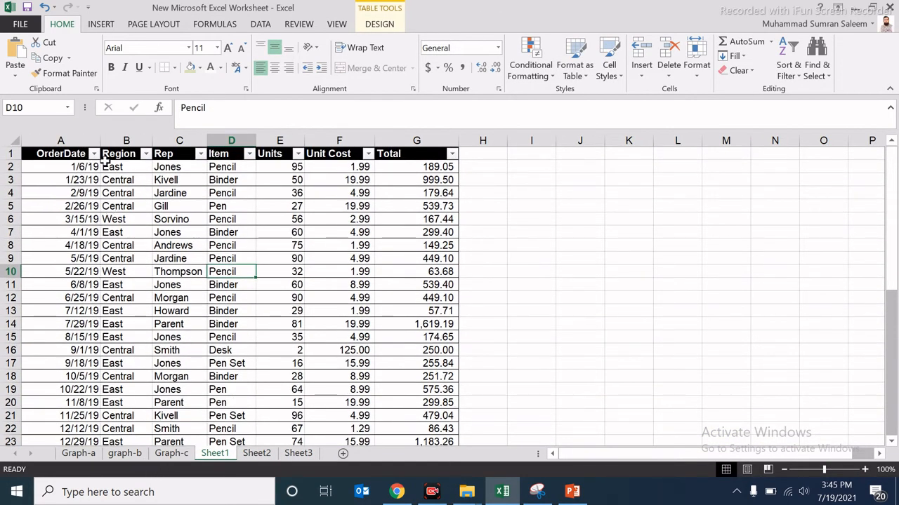
Check the region filter choices of the revenue PivotTable and PivotChart on graph-b, keeping all regions selected
click(125, 454)
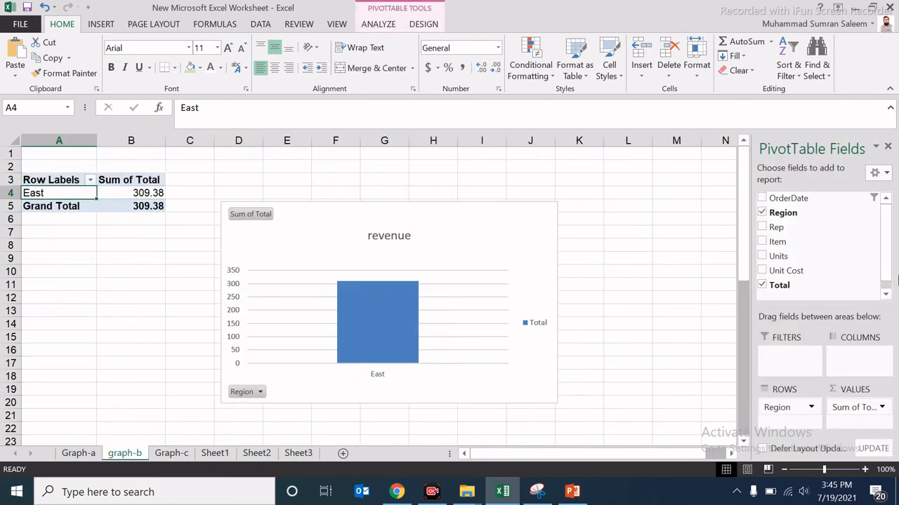
click(378, 345)
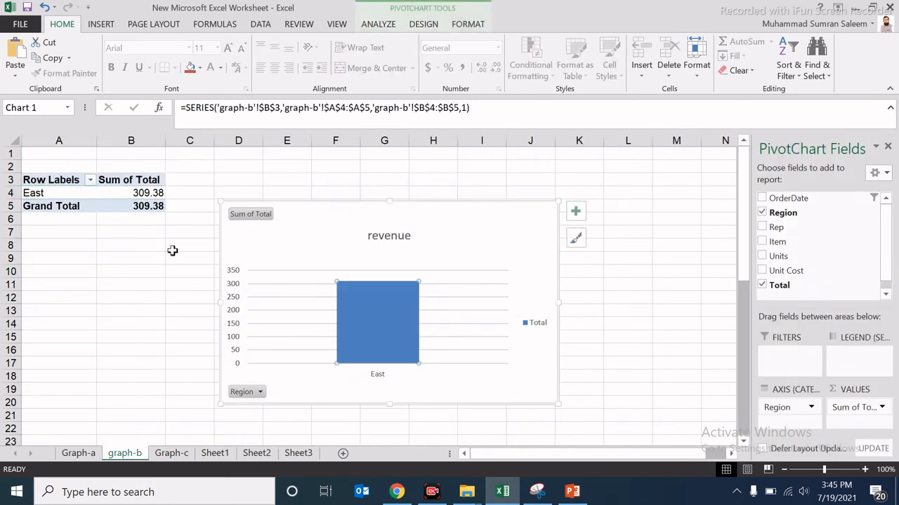
click(69, 192)
click(90, 180)
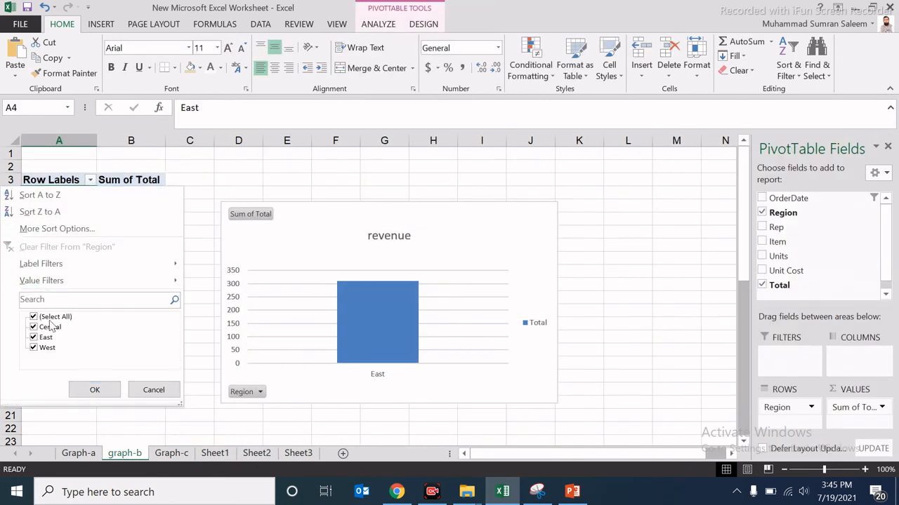
click(94, 389)
click(119, 244)
click(365, 162)
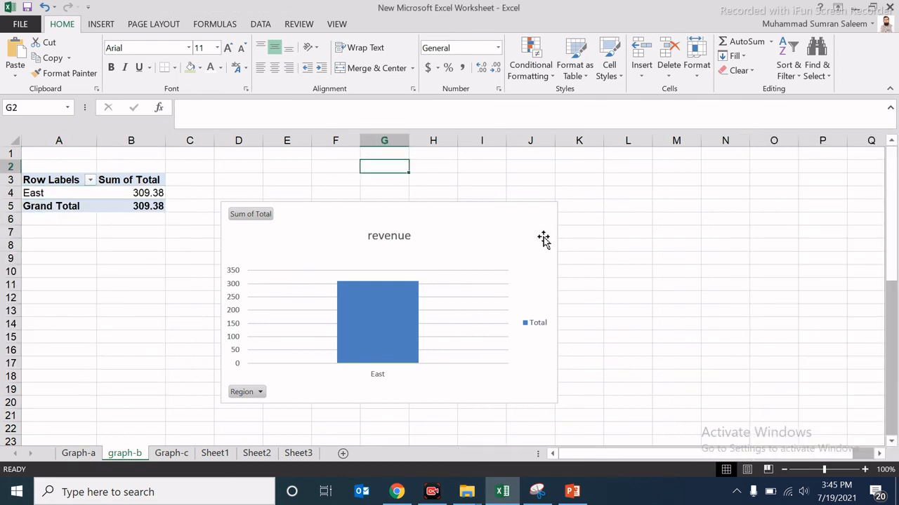
click(253, 394)
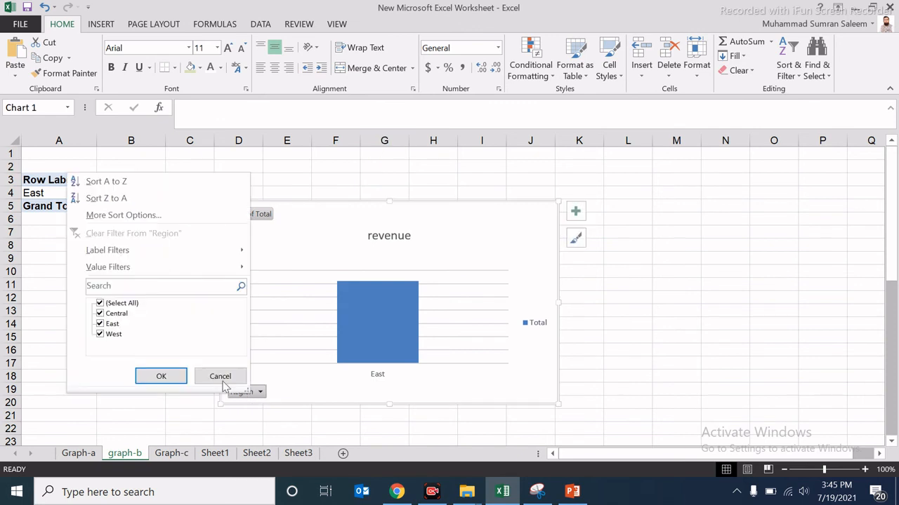
click(512, 316)
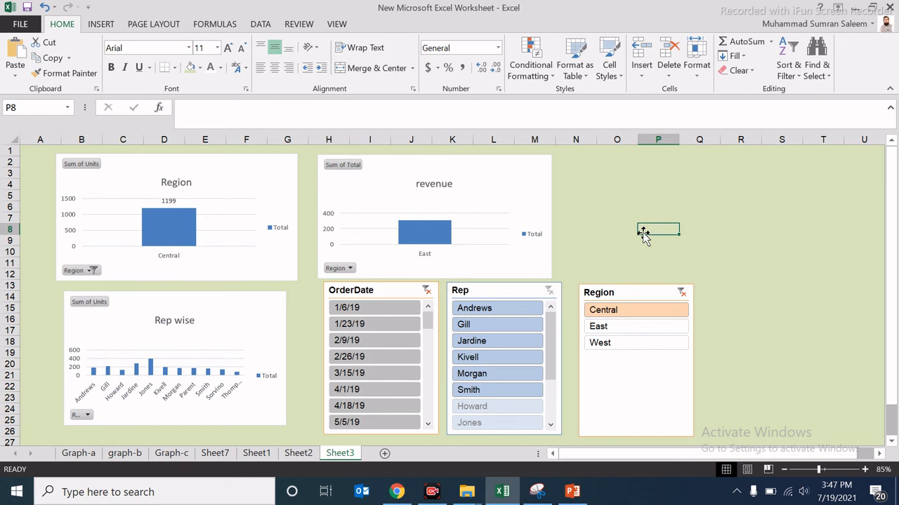
On Sheet3, filter the Region chart by Central's third listed rep and cycle the Region slicer through East and West back to Central
click(483, 341)
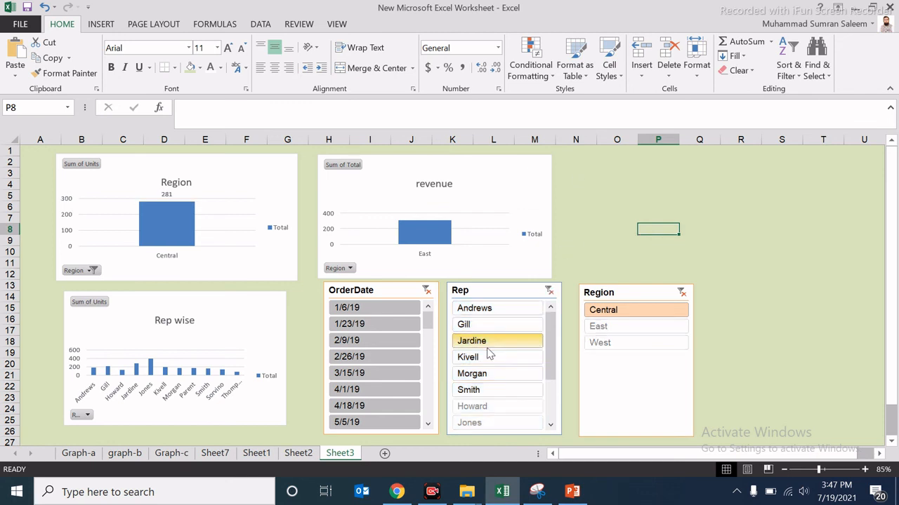
click(597, 327)
click(600, 344)
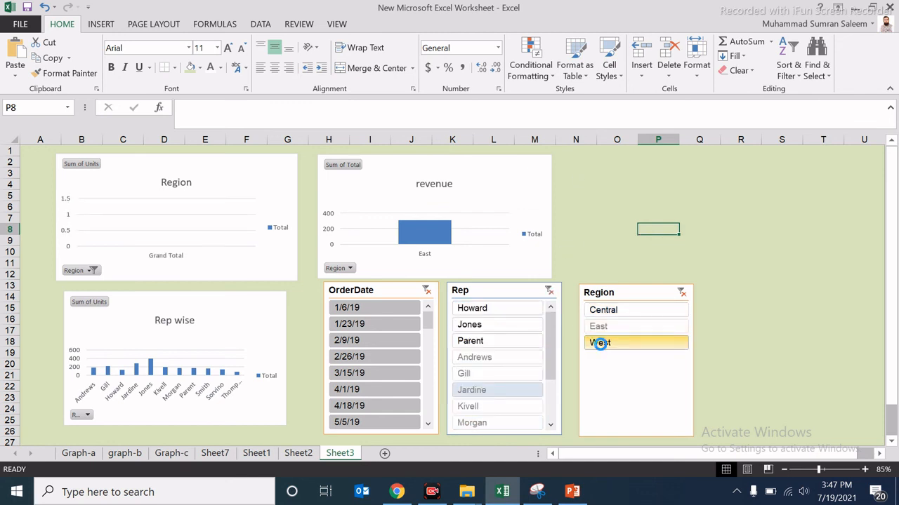
click(628, 311)
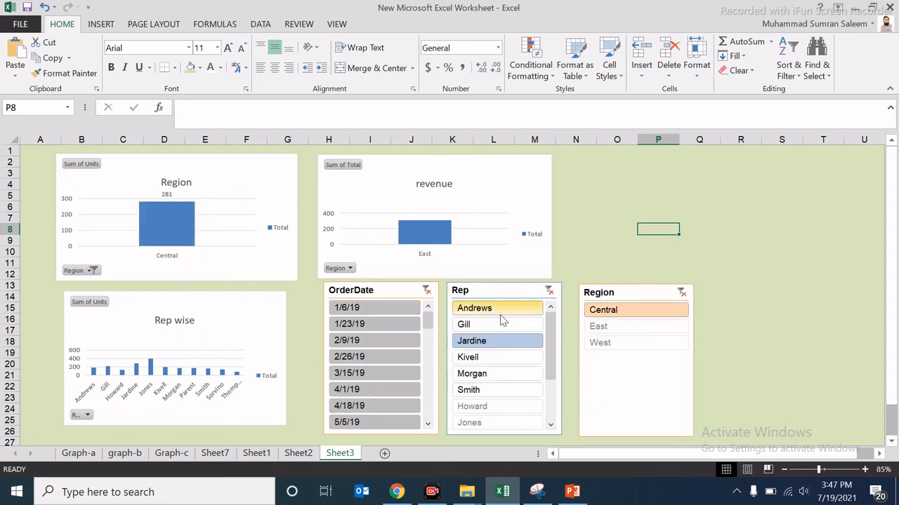